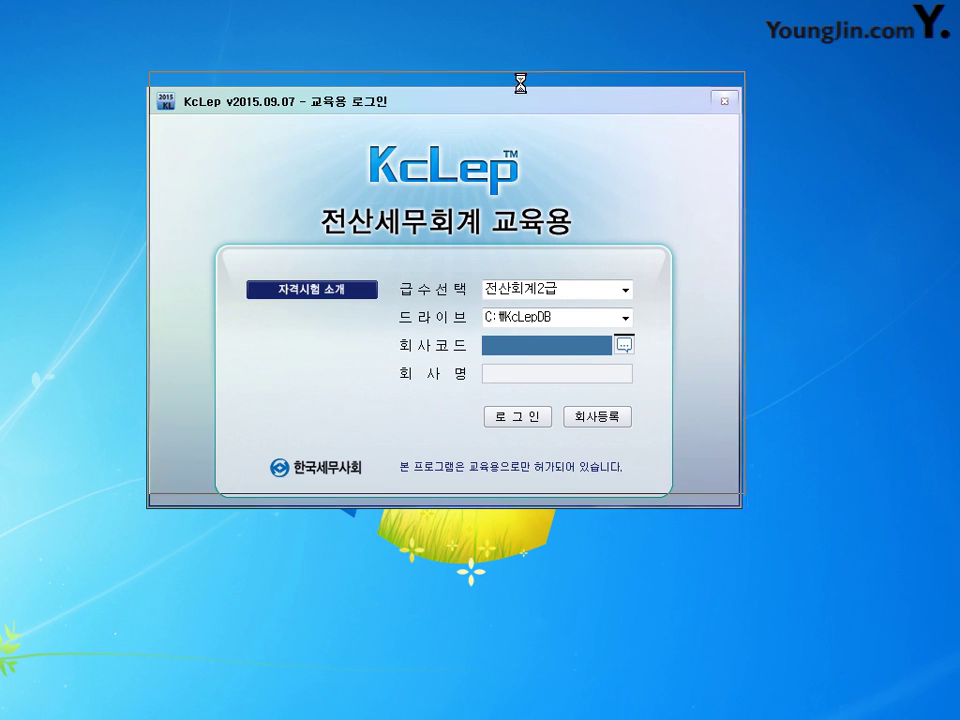
Choose 전산회계2급 as the grade in the KcLep login window and reposition the window on the desktop
drag(521, 90, 524, 75)
click(628, 275)
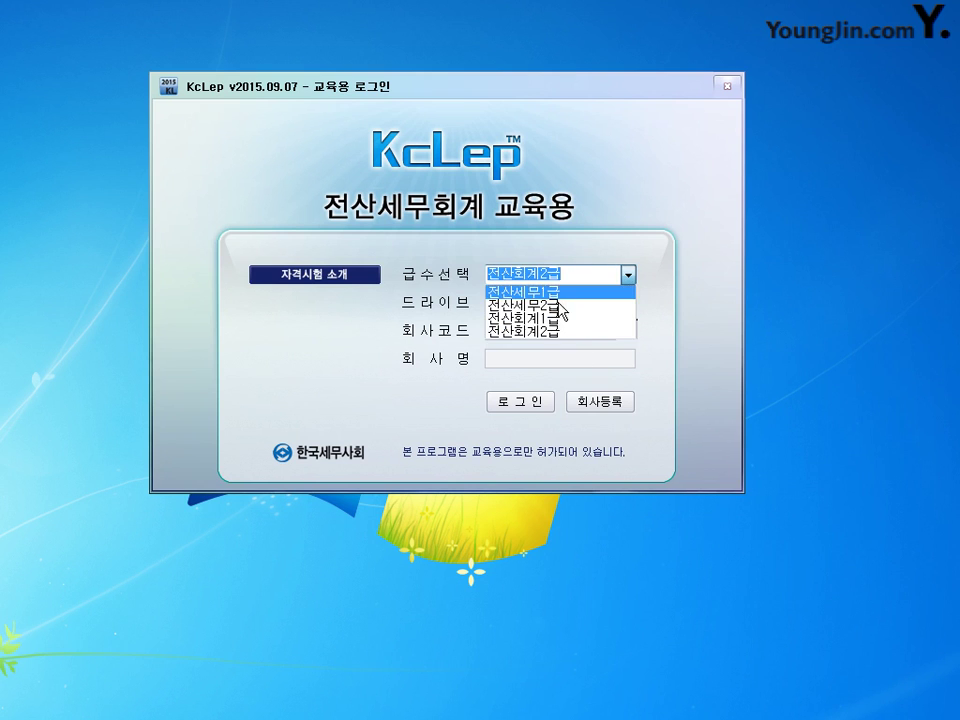
click(545, 331)
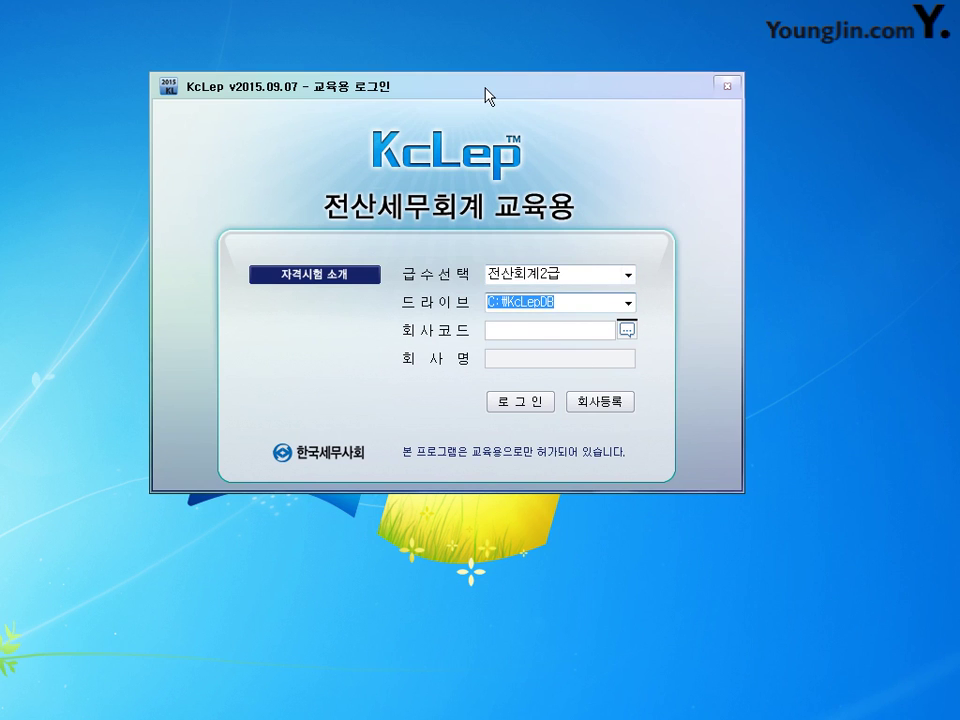
drag(489, 88, 458, 86)
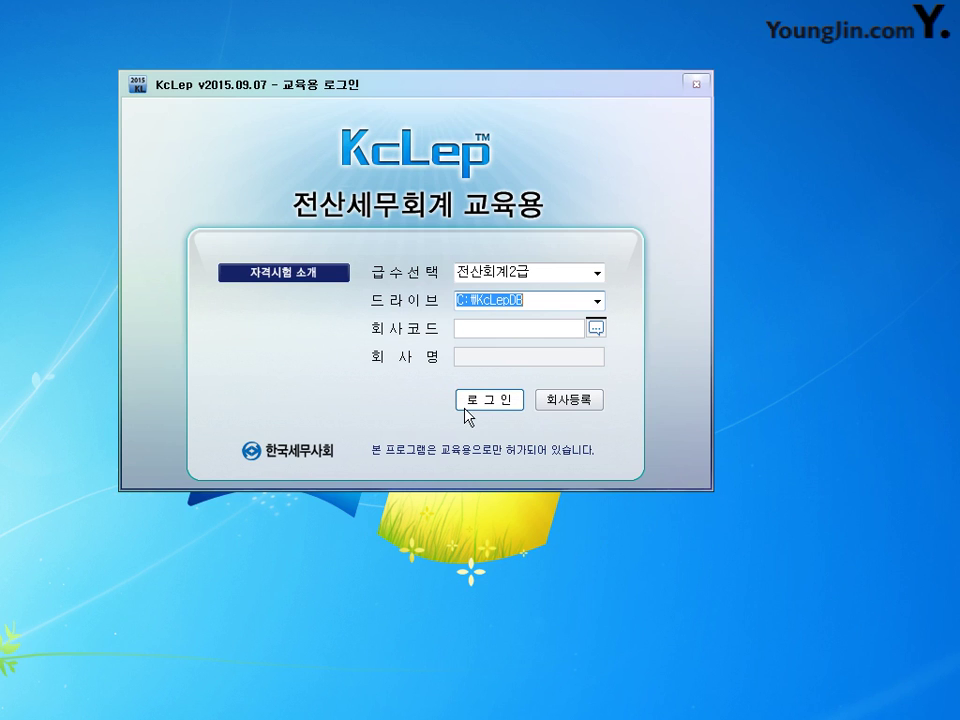
Regenerate the company codes in company registration (회사등록) and return to the login window
click(572, 402)
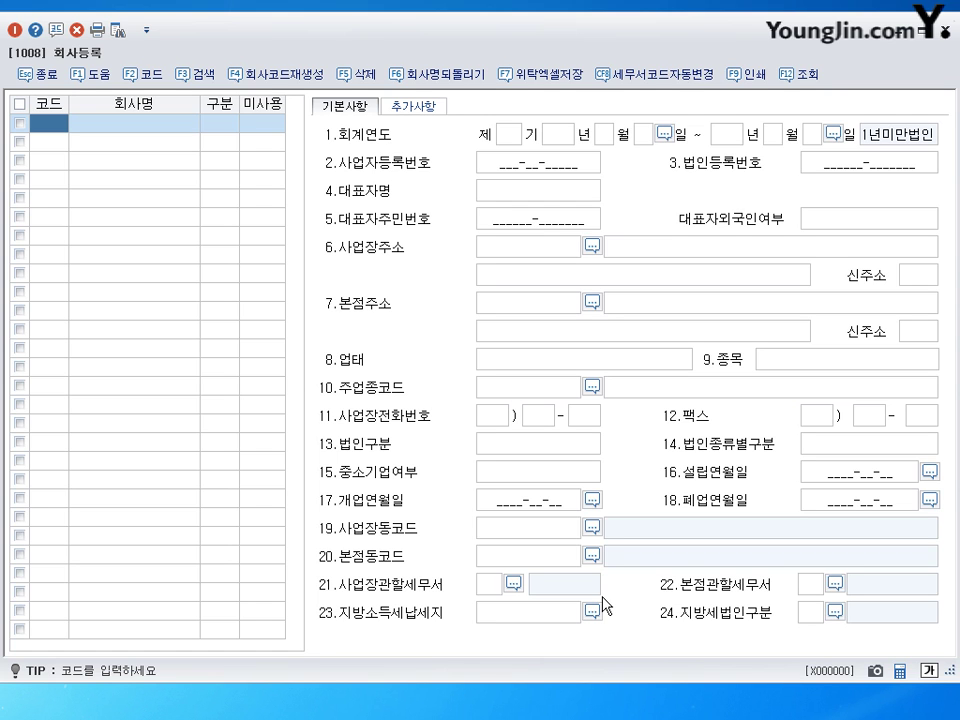
click(941, 38)
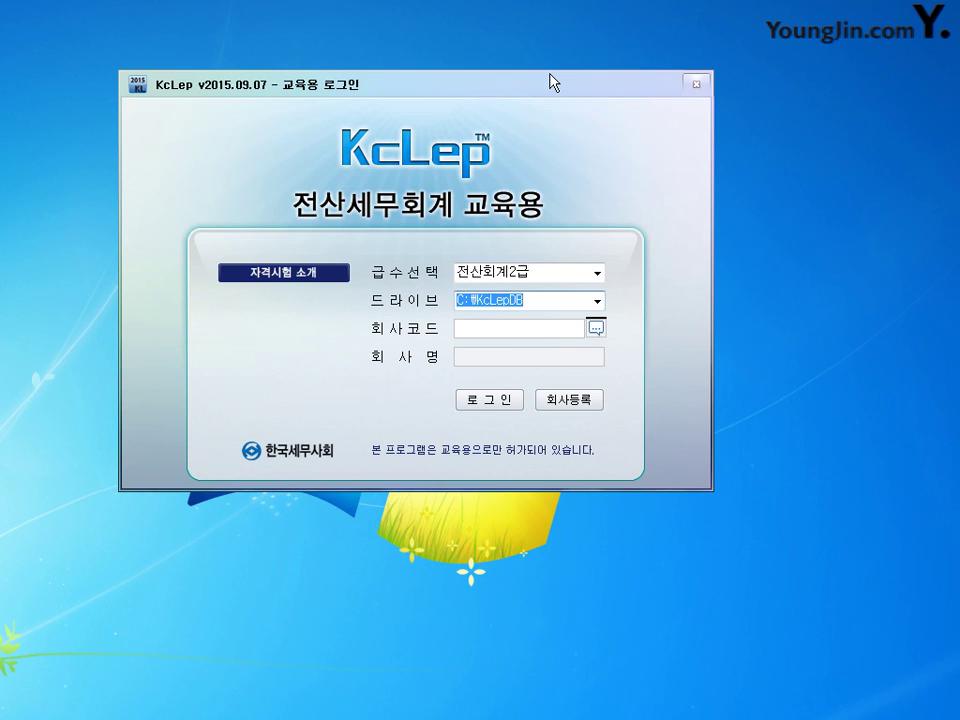
click(569, 400)
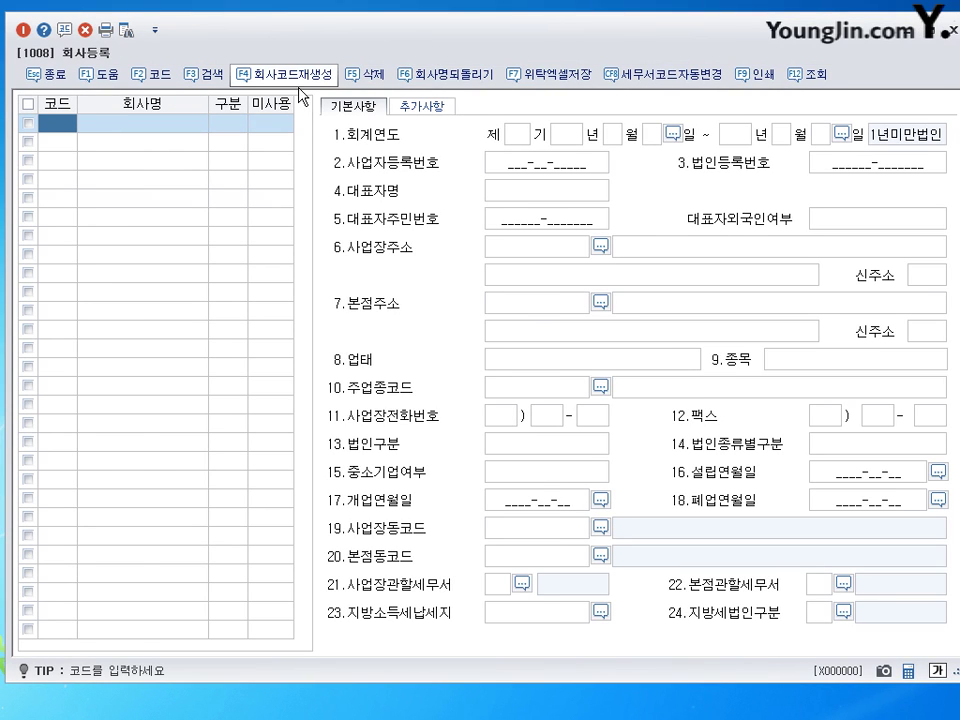
click(300, 74)
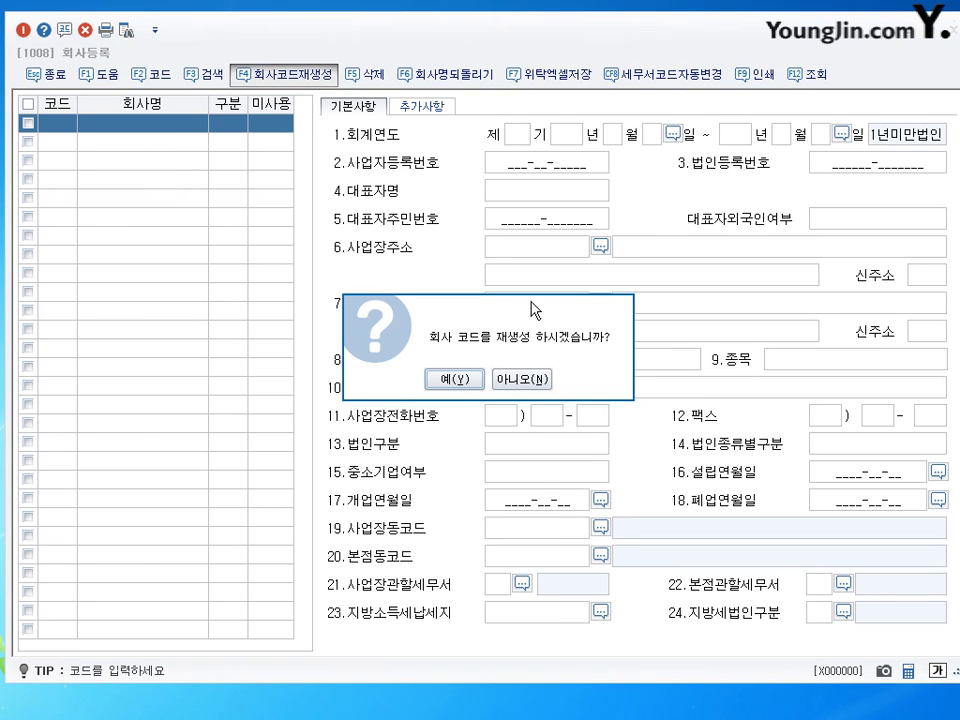
click(454, 379)
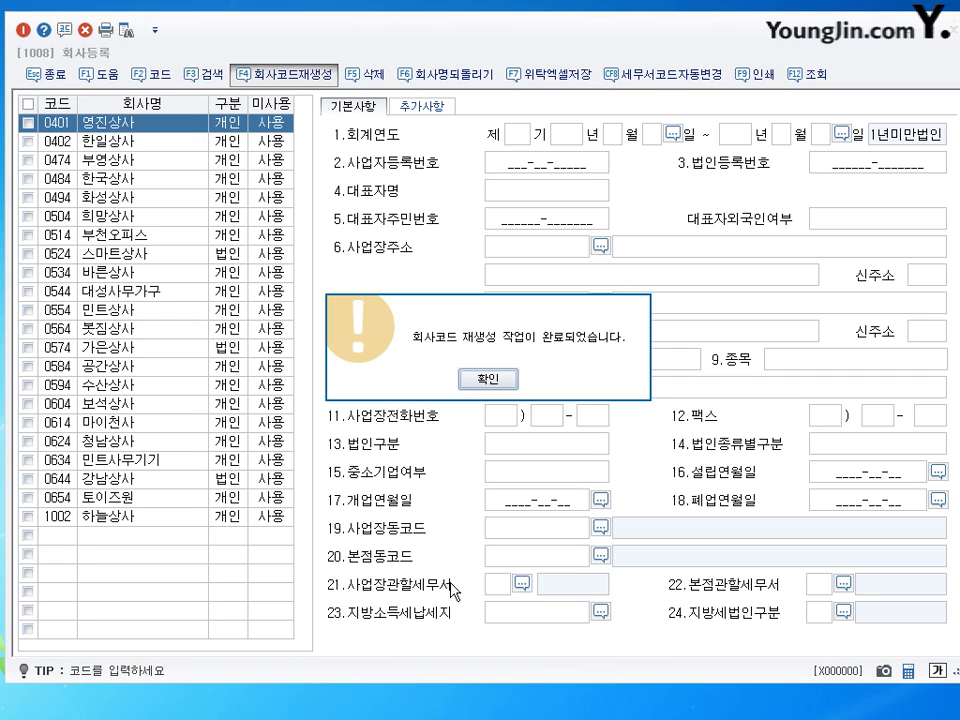
click(487, 378)
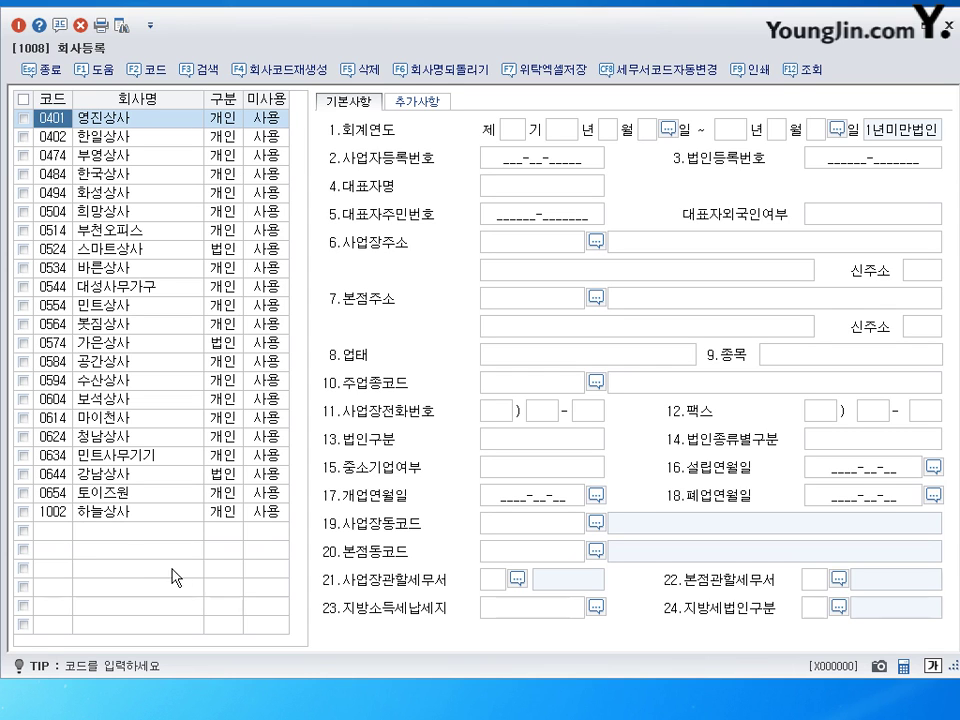
click(949, 26)
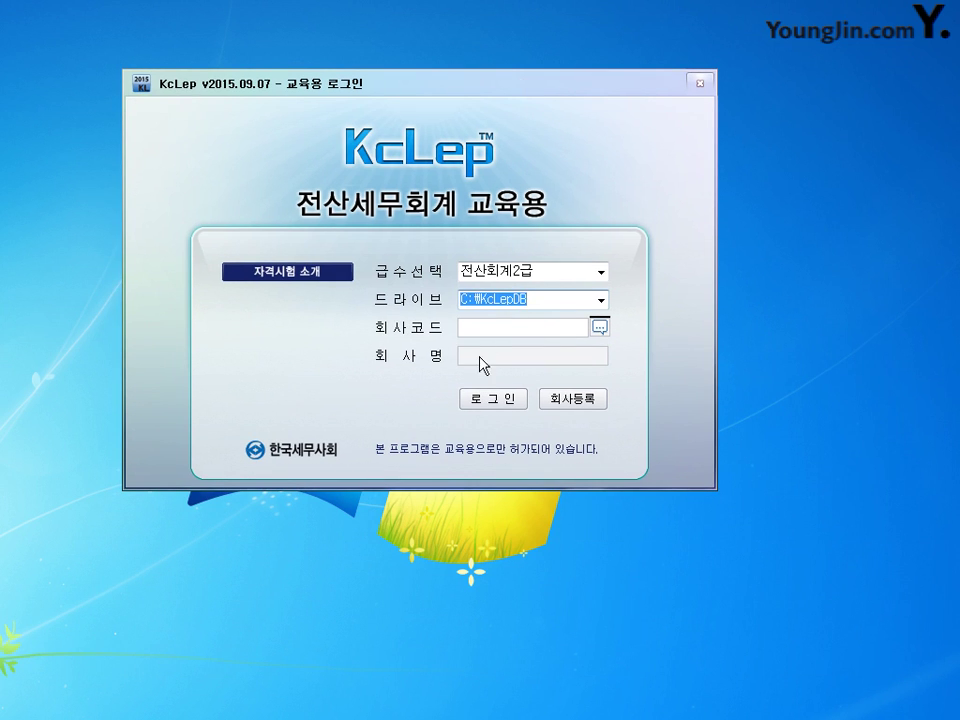
Look up company 0401 영진상사 with the company code help and load it
click(510, 328)
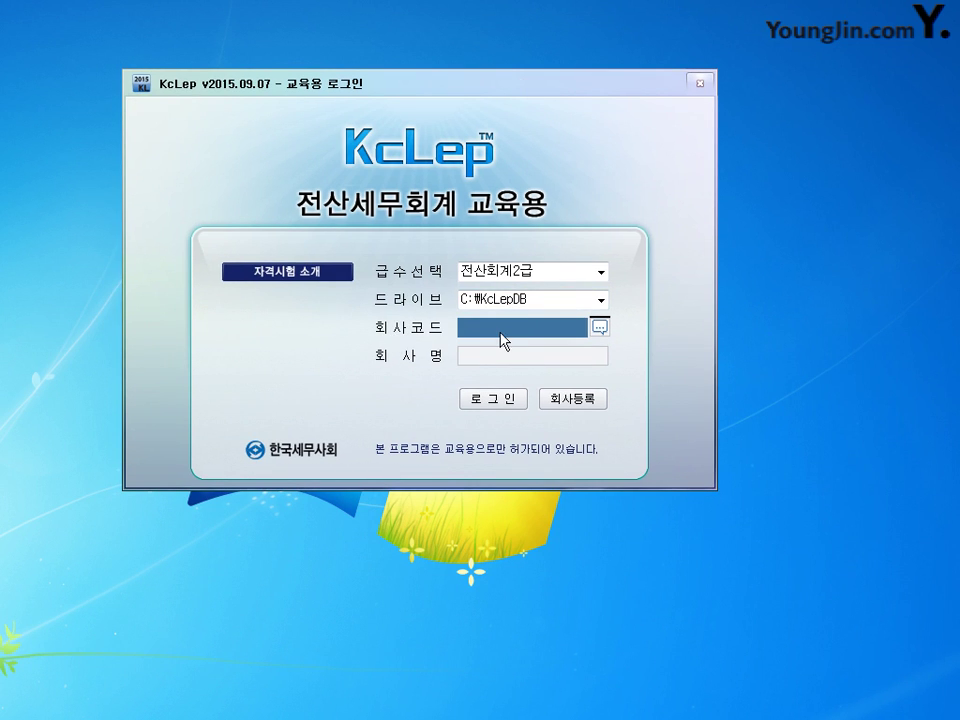
click(601, 328)
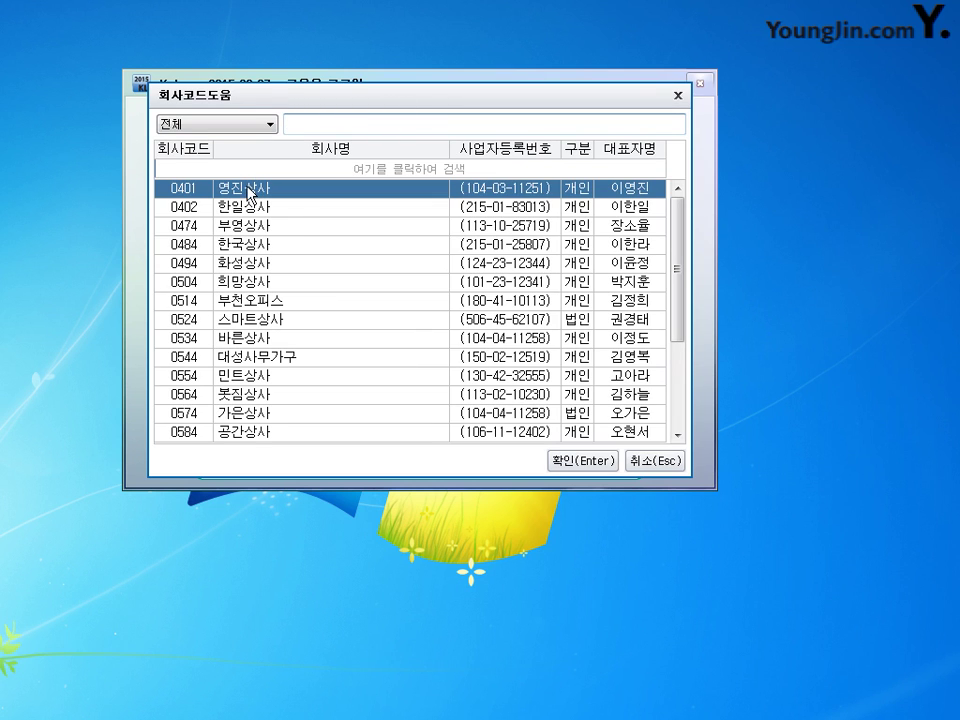
click(567, 462)
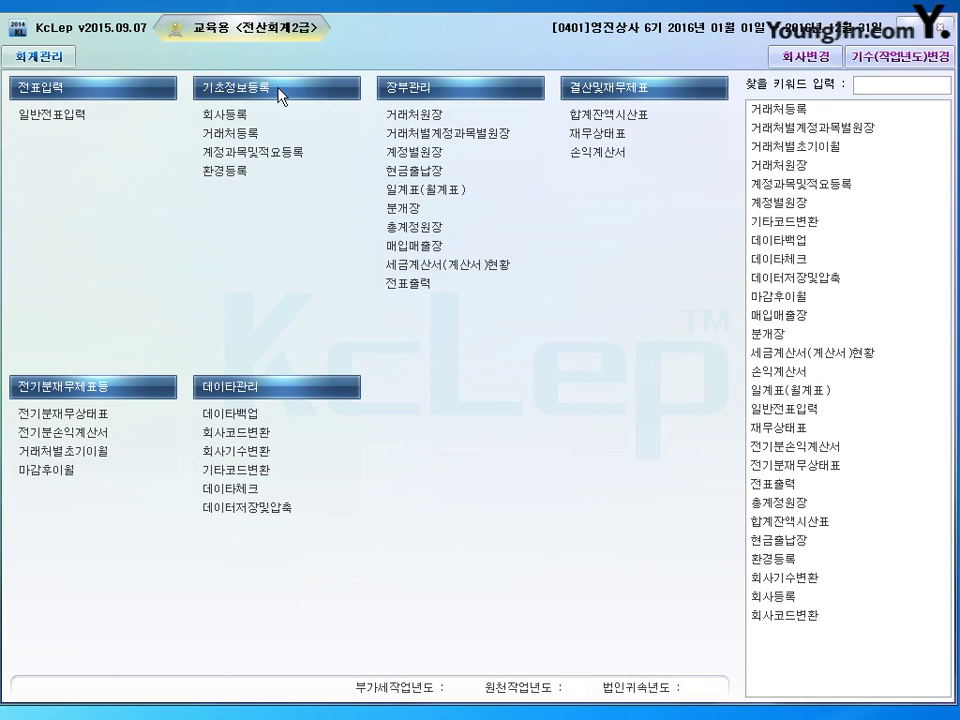
Open 회사등록 and examine the company name, 구분 and 미사용 options of 영진상사
click(237, 116)
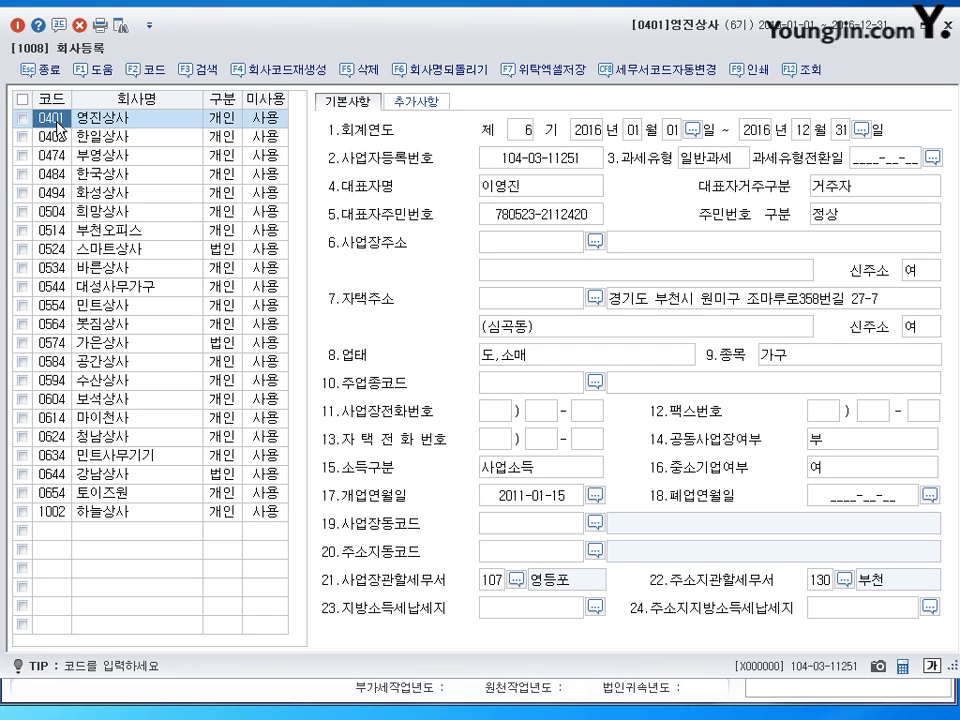
click(107, 124)
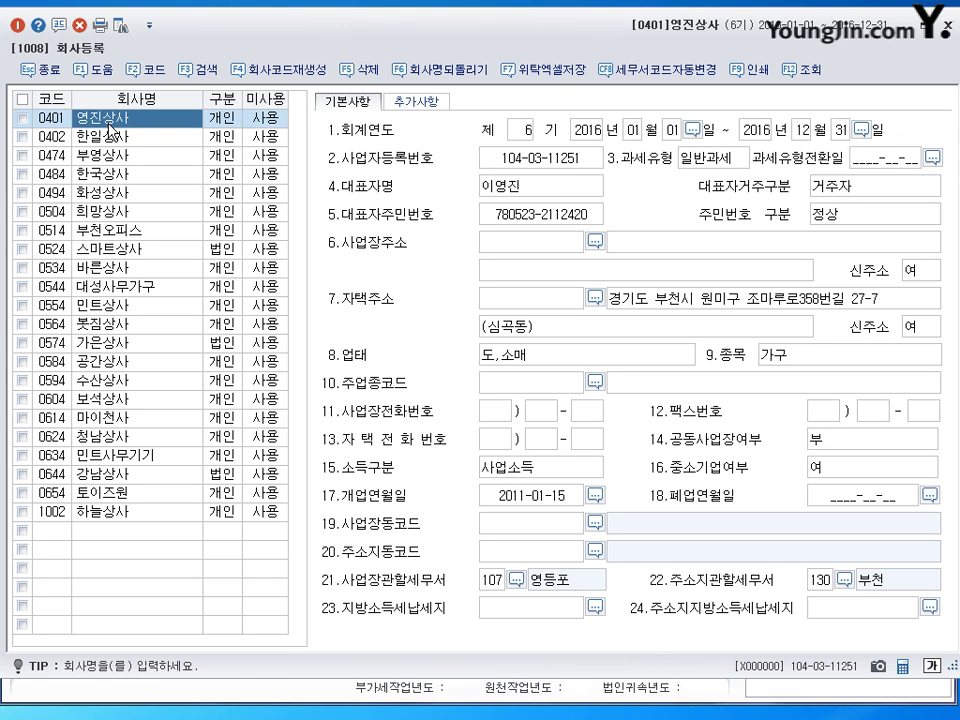
click(224, 120)
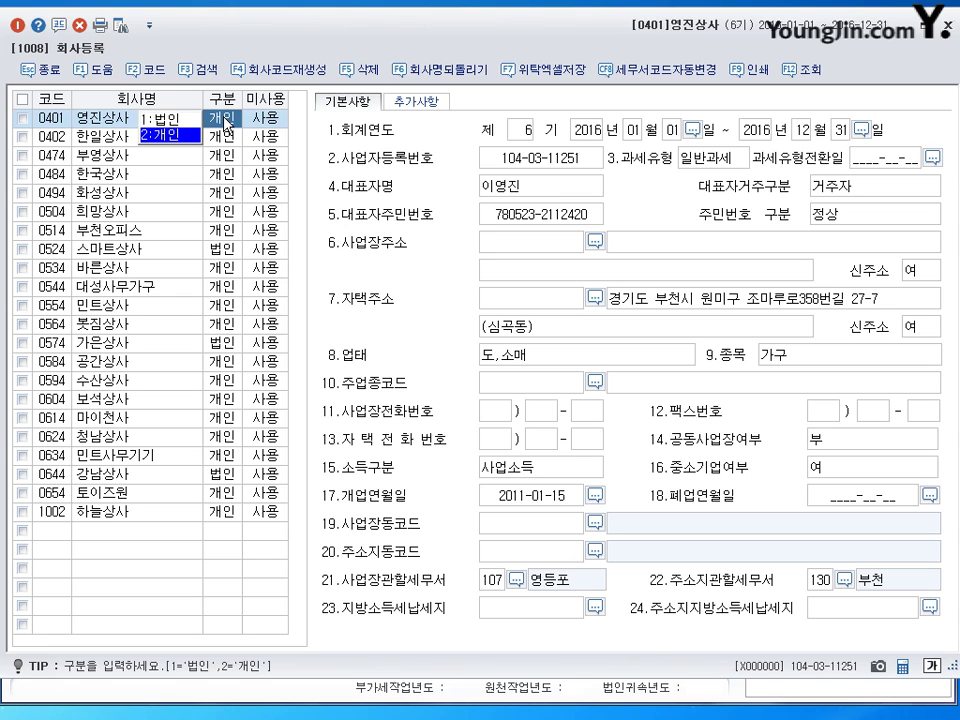
key(Return)
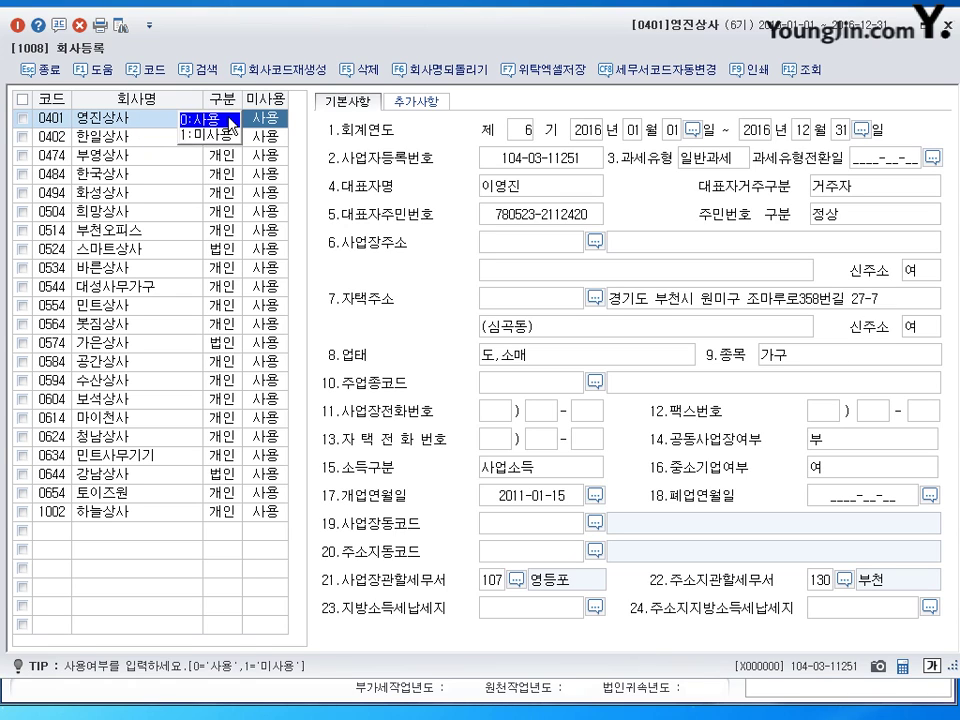
click(115, 124)
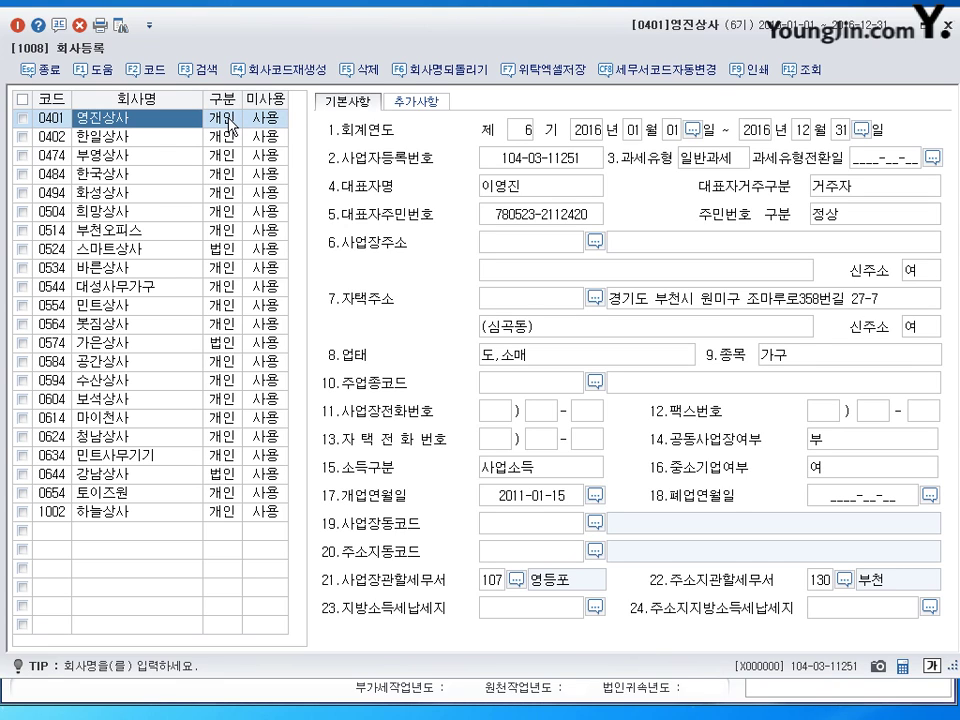
Compare the record of the corporation 스마트상사 with 영진상사, and review the 미사용 options and accounting period of 영진상사
click(160, 249)
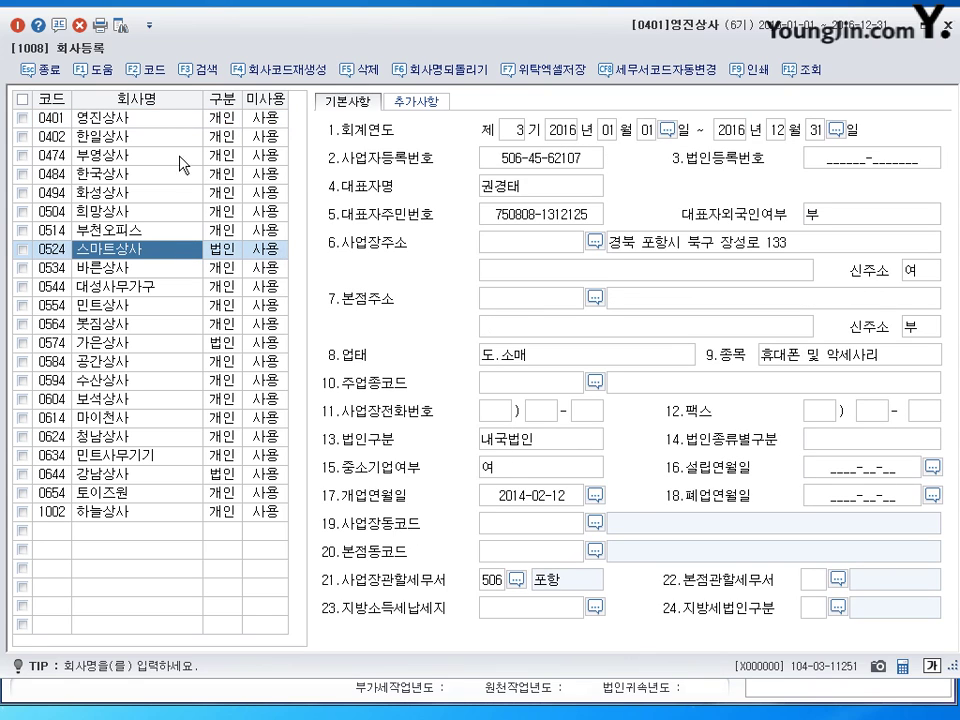
click(150, 117)
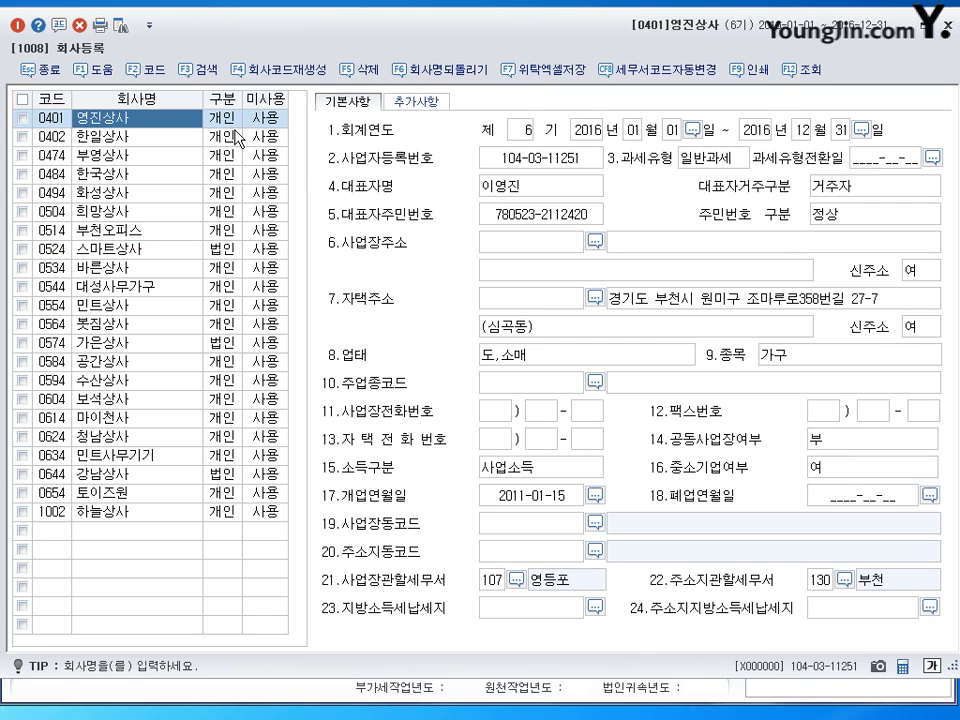
click(264, 120)
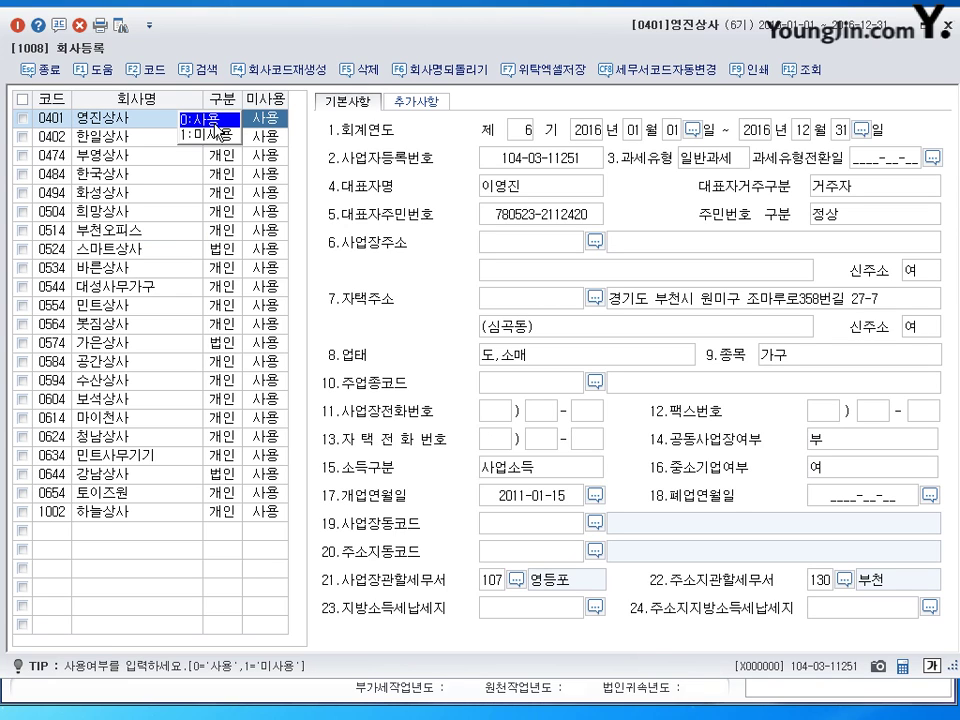
key(Return)
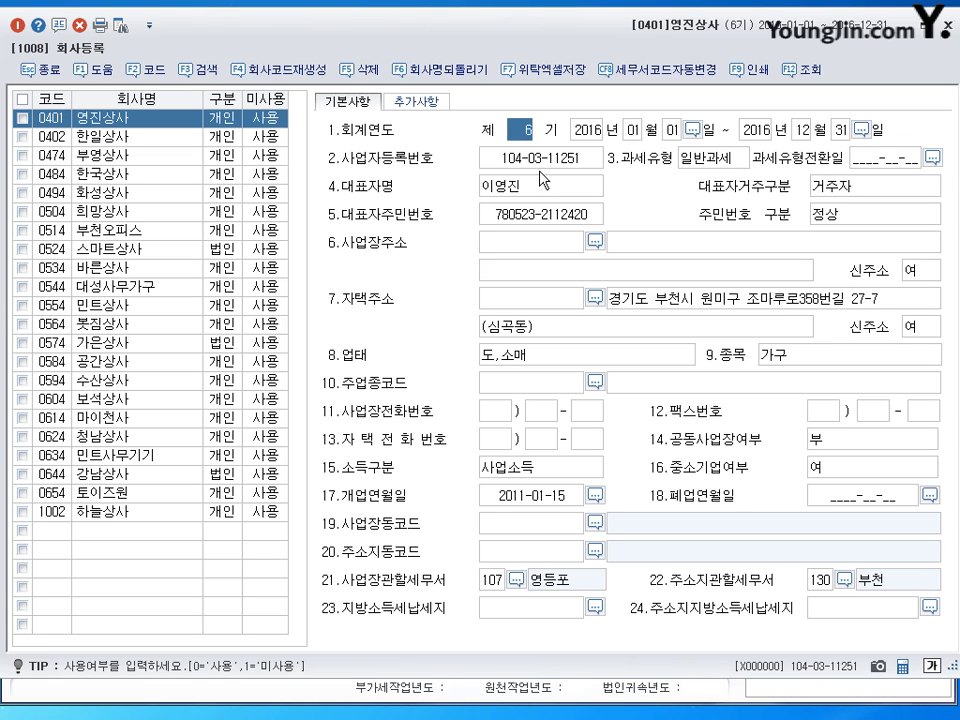
key(Return)
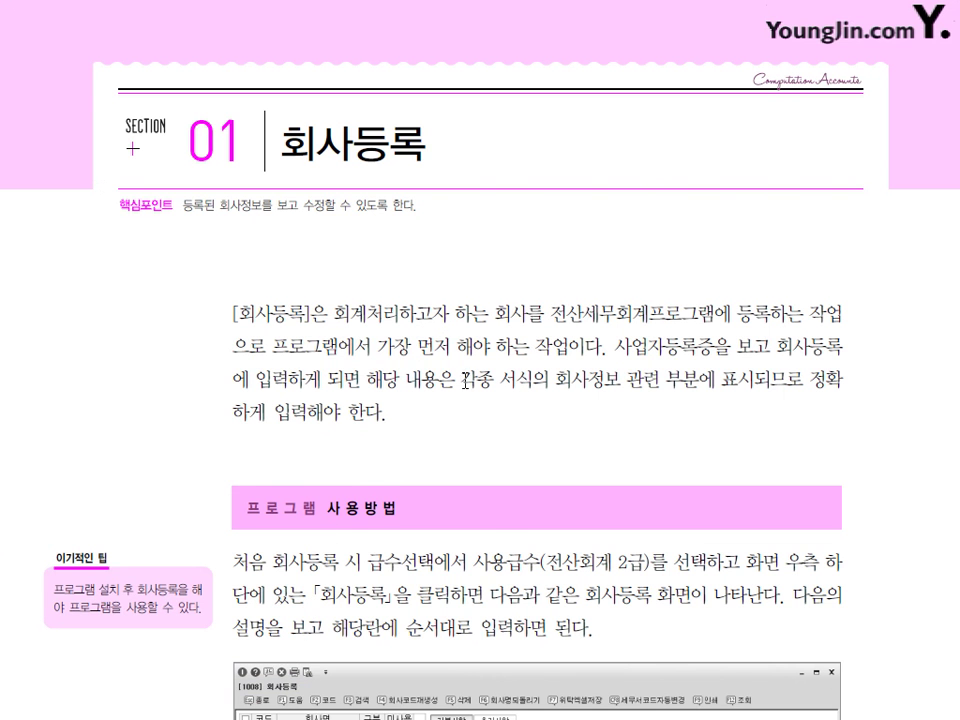
In the textbook's 사업자등록번호 explanation, underline 개인사업자(01~79) and the 90~99 range for 개인면세사업자 in red
scroll(517, 441, down, 10)
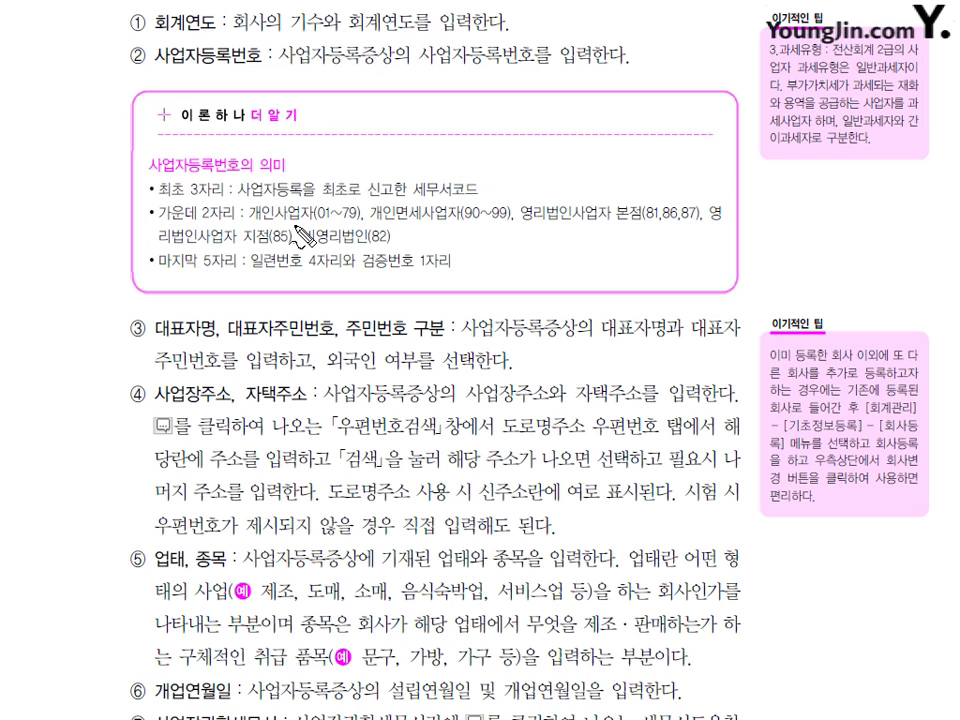
drag(249, 230, 352, 232)
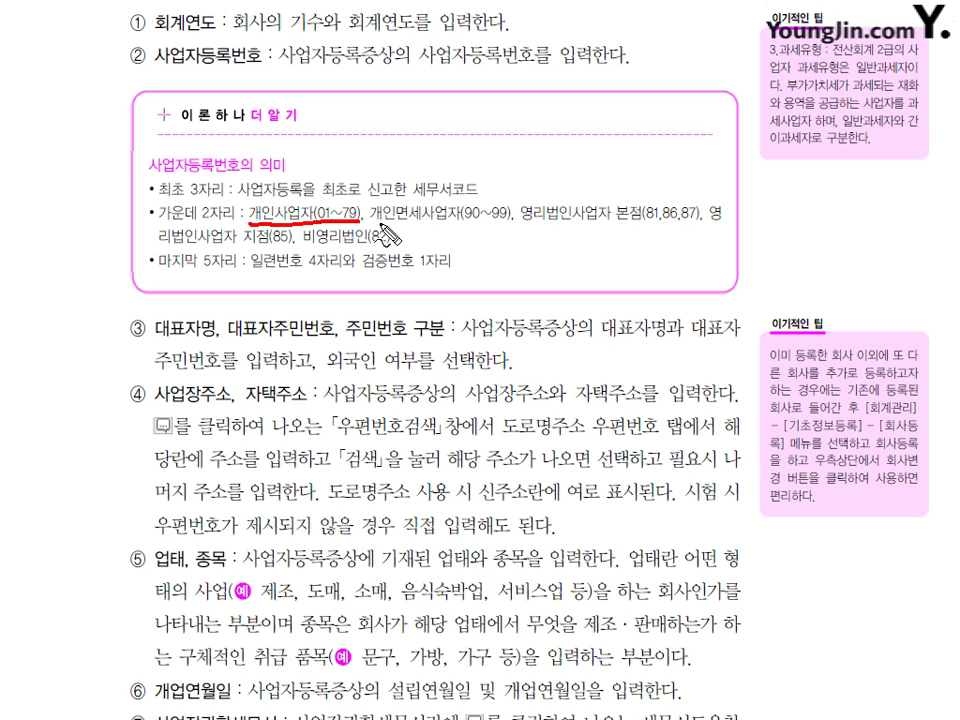
drag(453, 226, 510, 227)
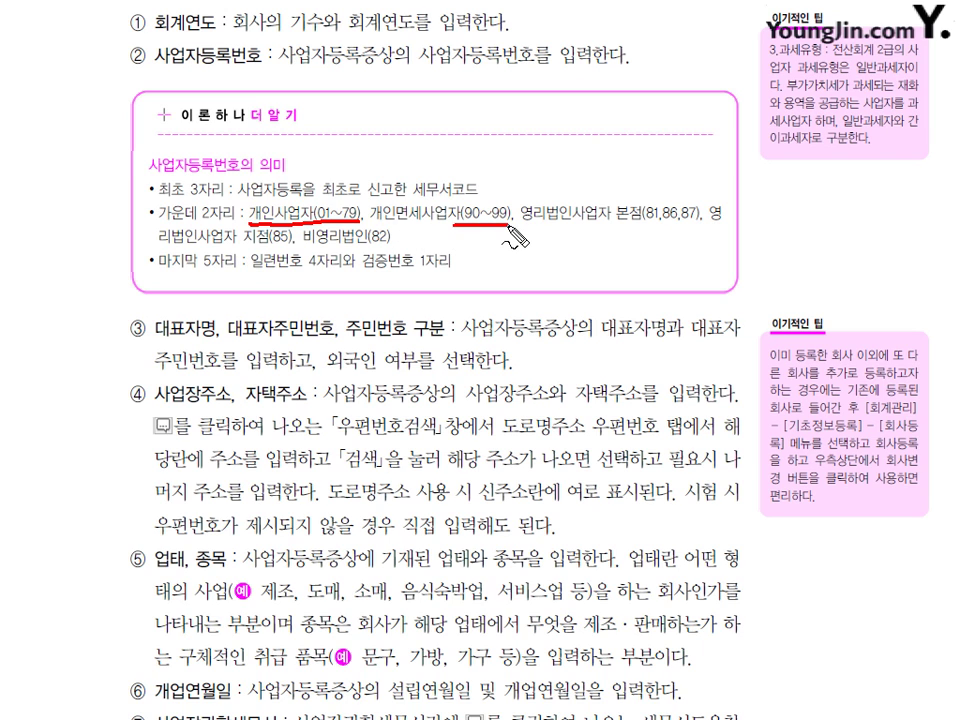
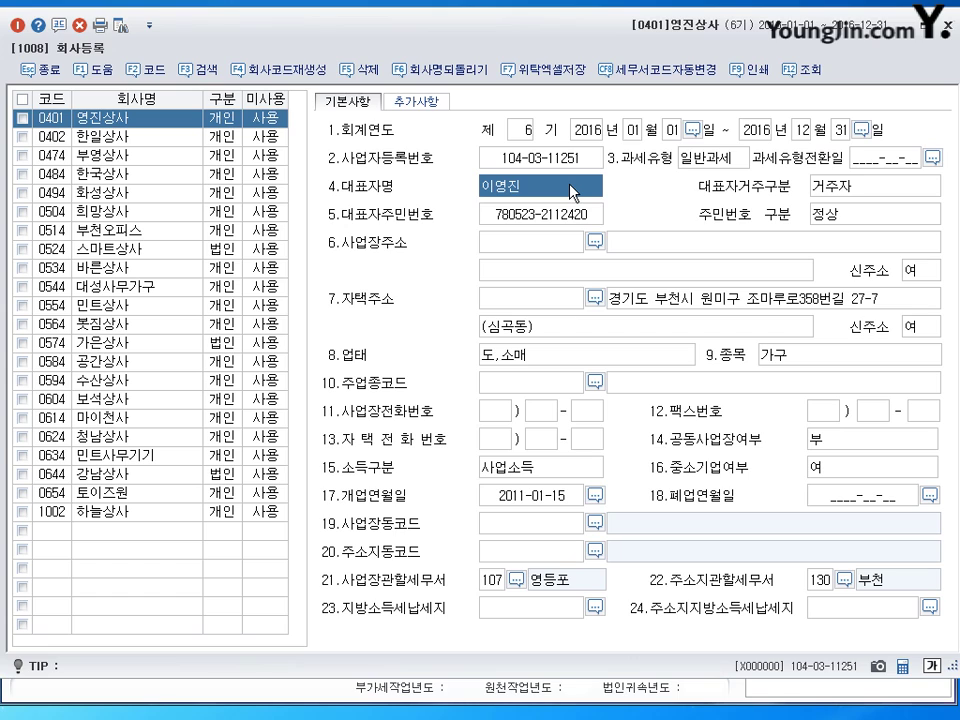
In the 회사등록 form for 영진상사, examine the representative's resident number, business address and postal code search window
click(519, 218)
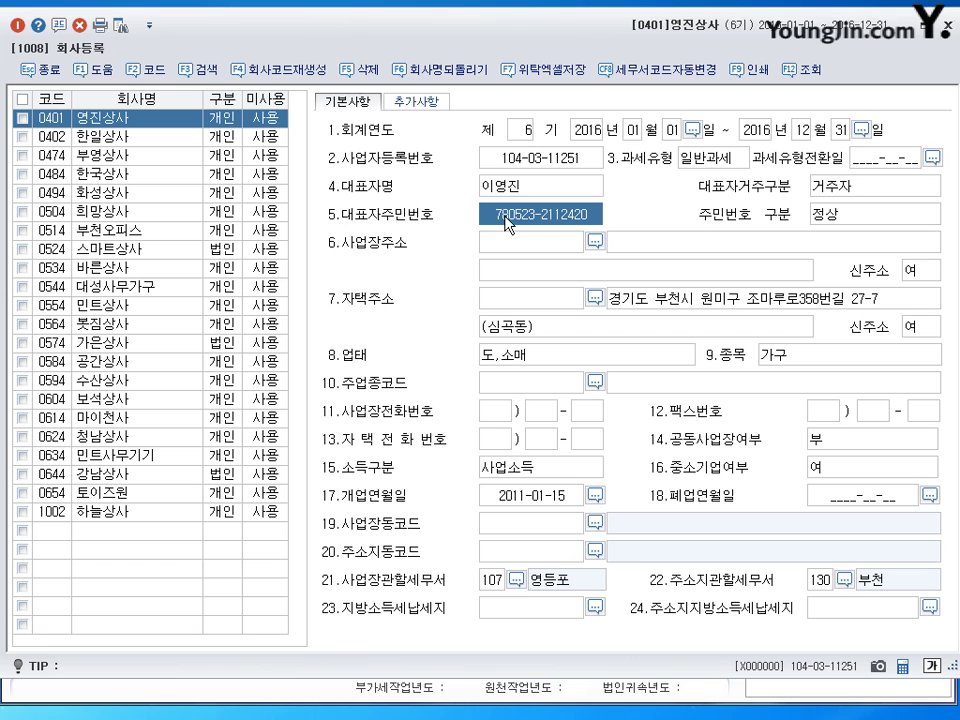
click(699, 247)
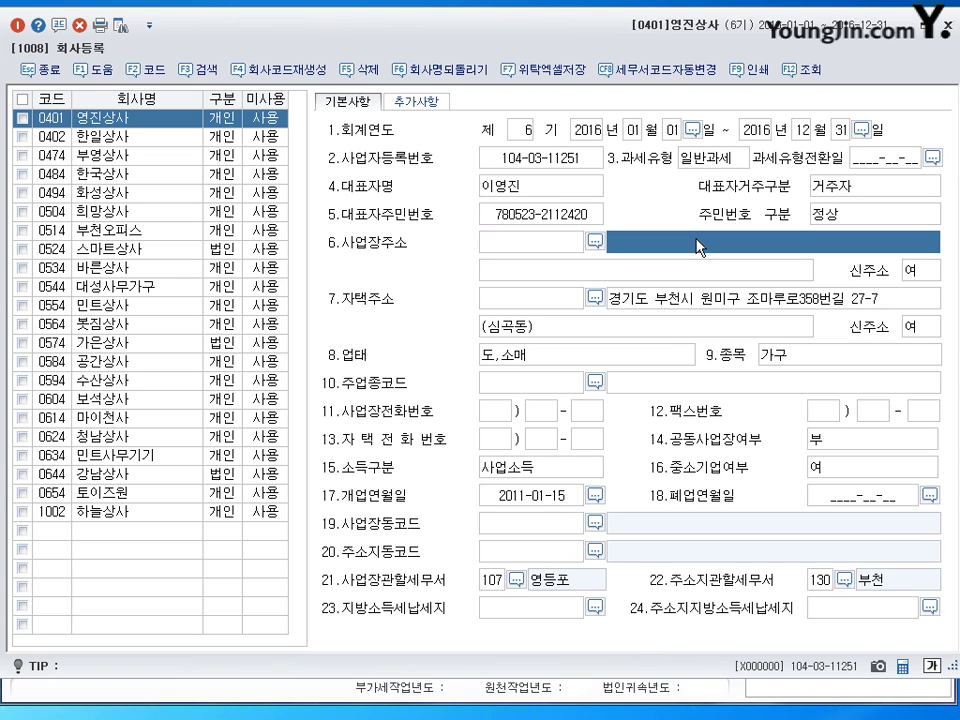
click(595, 241)
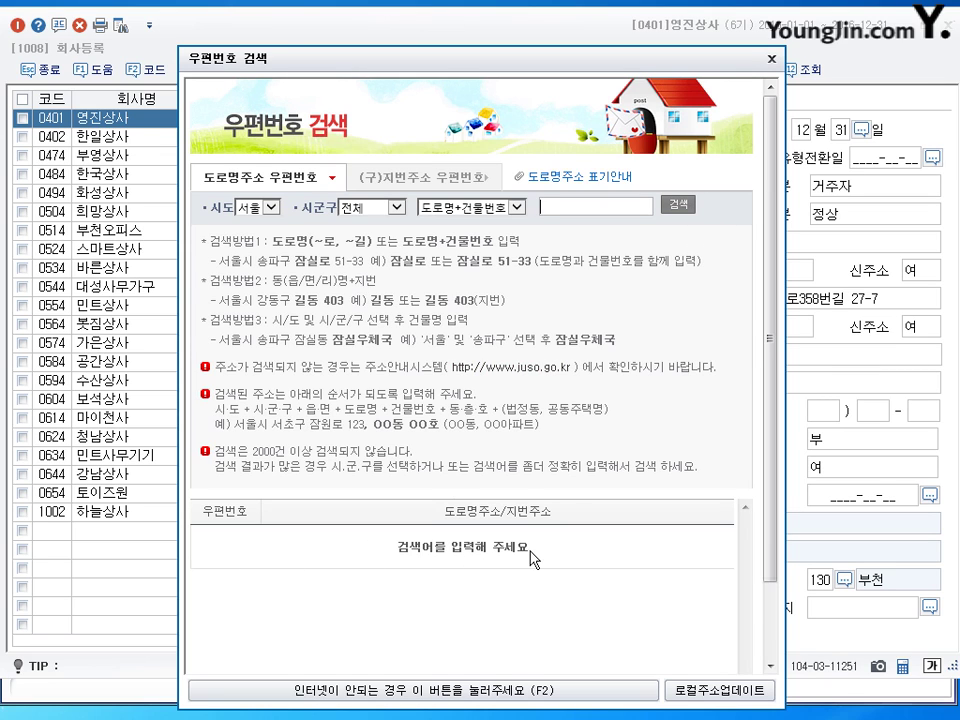
click(773, 61)
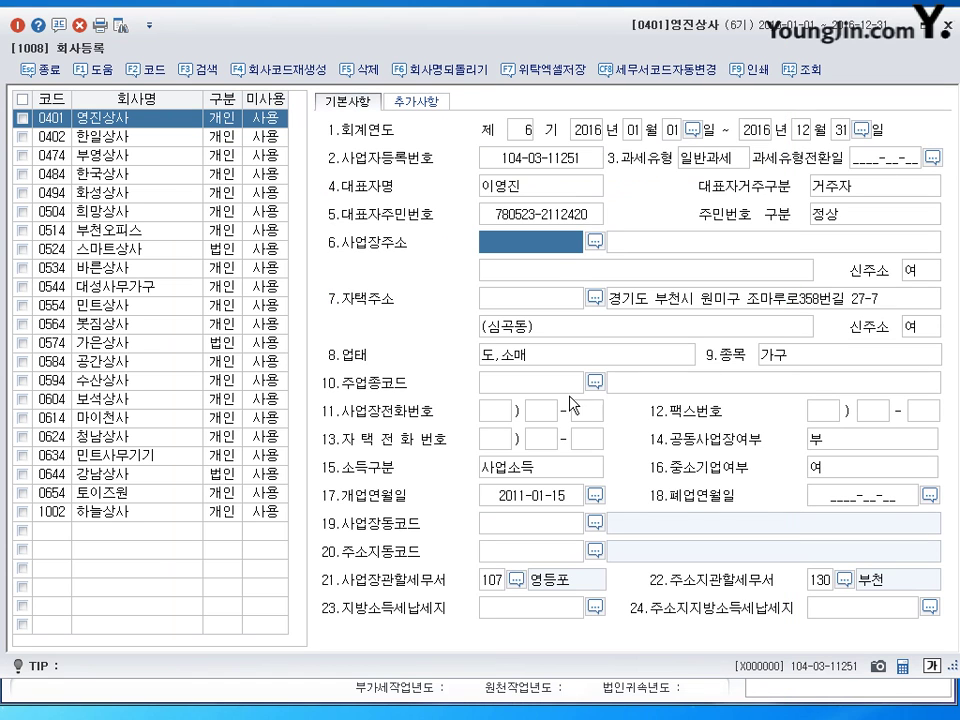
Review the home address, the 신주소 options, and the 업태 and 종목 fields of 영진상사
click(554, 299)
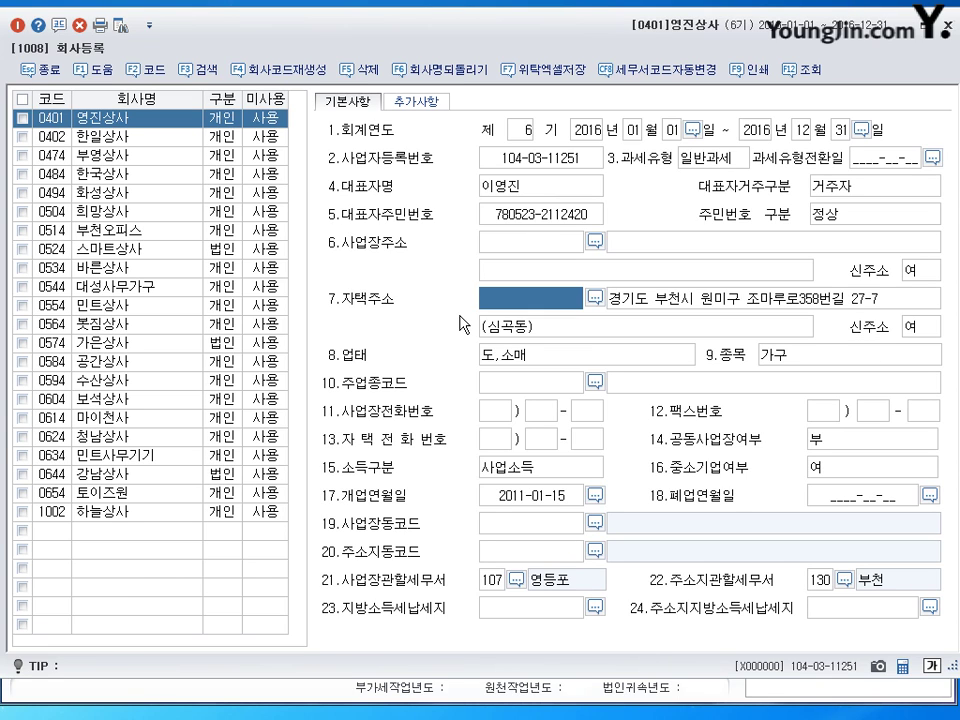
click(550, 355)
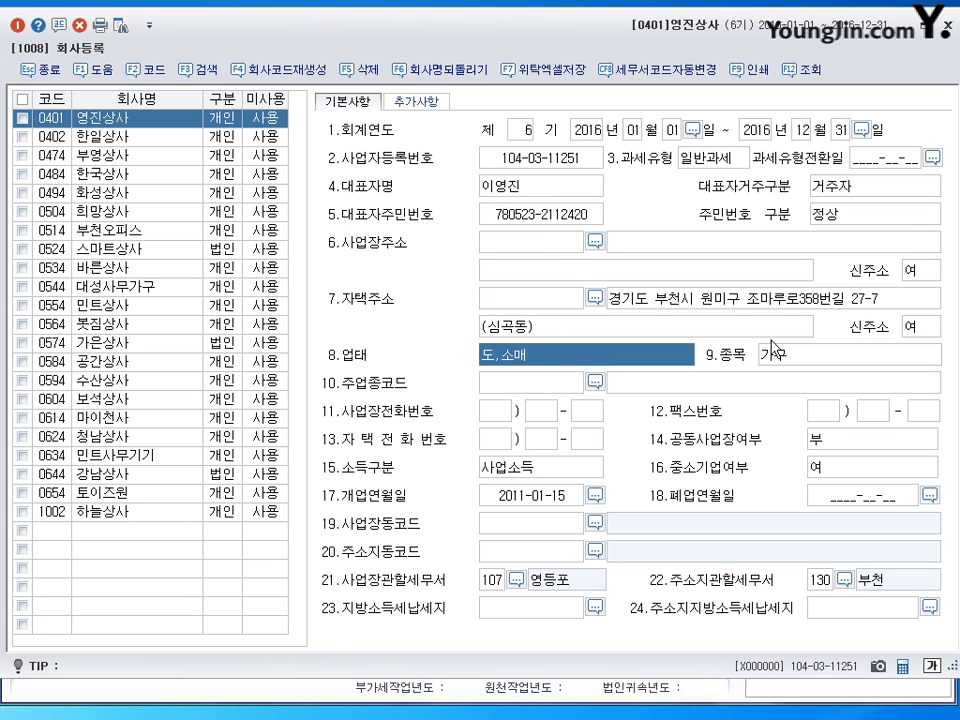
click(910, 274)
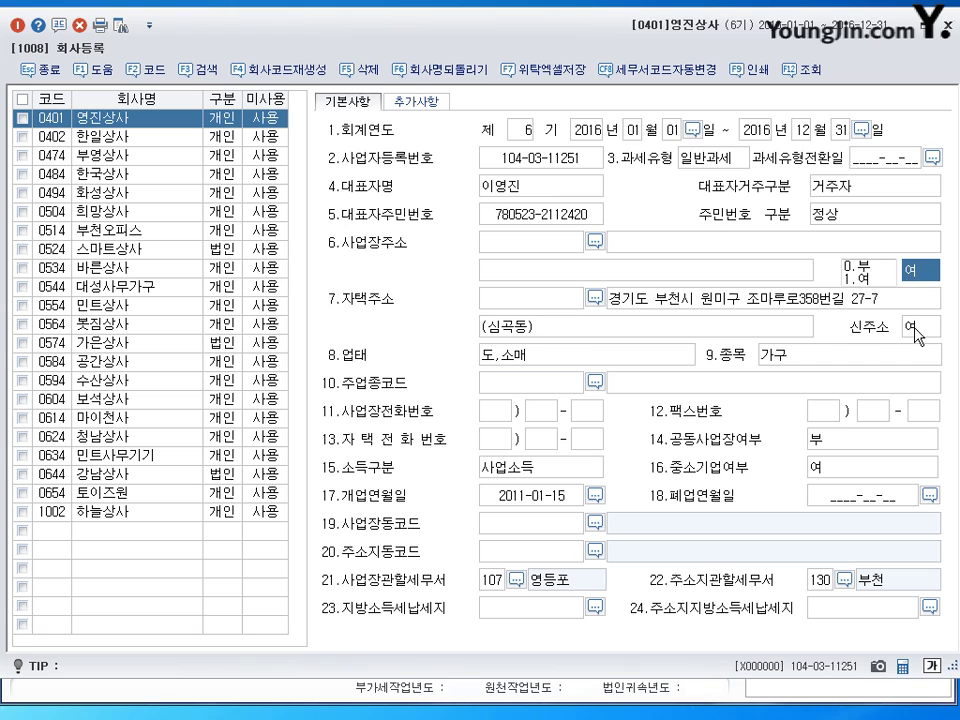
key(Return)
click(922, 280)
key(Return)
key(Return)
click(786, 361)
click(549, 362)
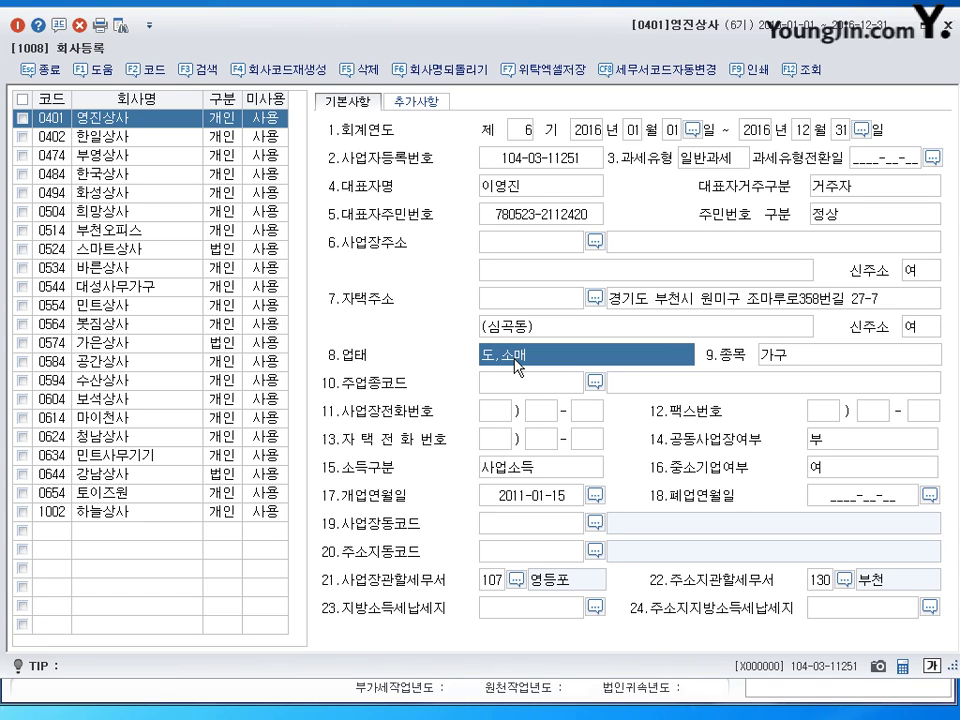
Review the 종목, 개업연월일 and 사업장관할세무서 fields in the 회사등록 form of 영진상사
click(812, 358)
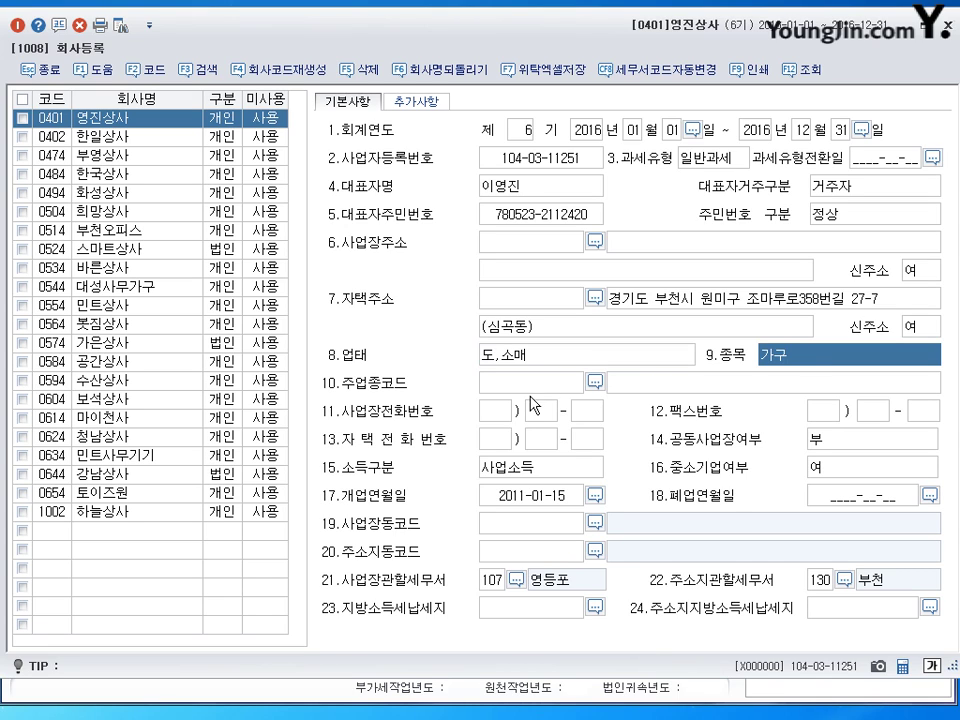
click(527, 495)
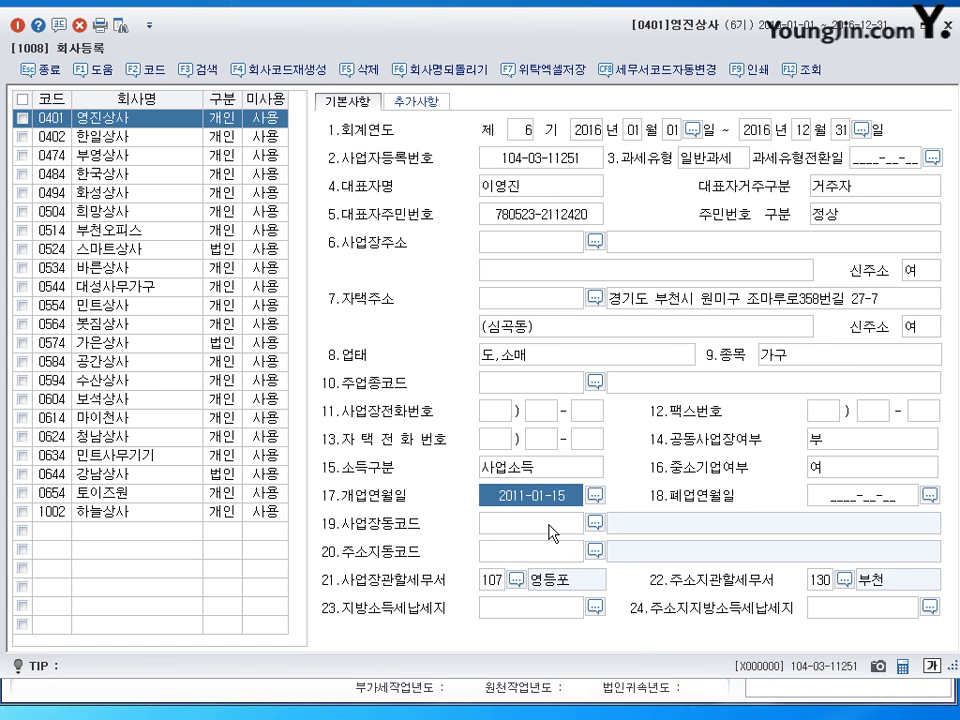
click(487, 583)
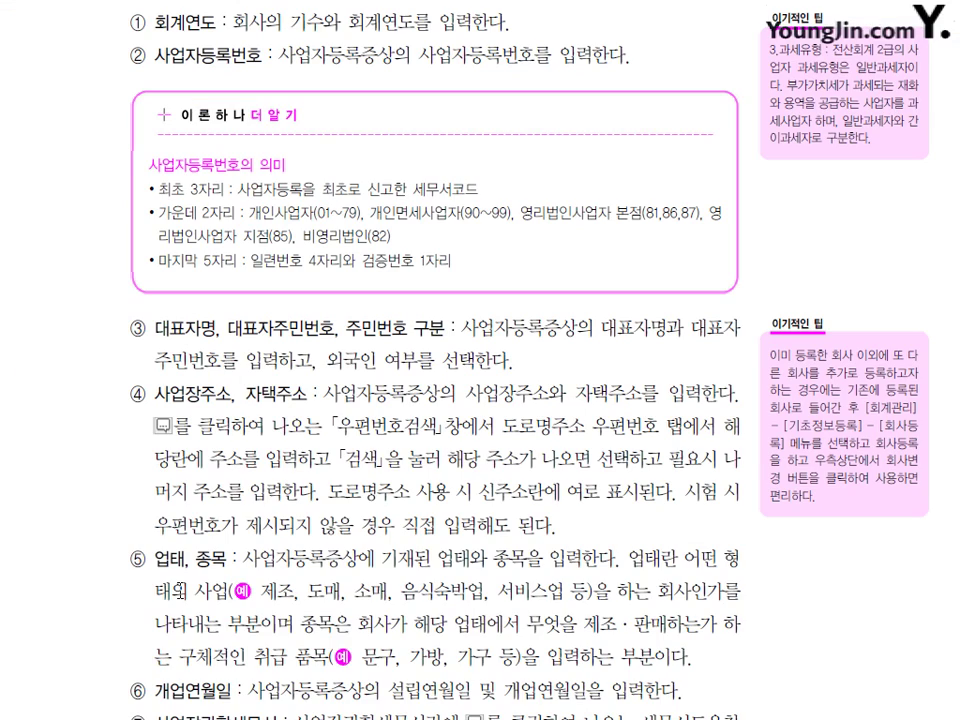
Read textbook exercise 1 with the 사업자등록증 of 영진상사, and look over the 추가사항 of its 회사등록 form
scroll(379, 531, down, 10)
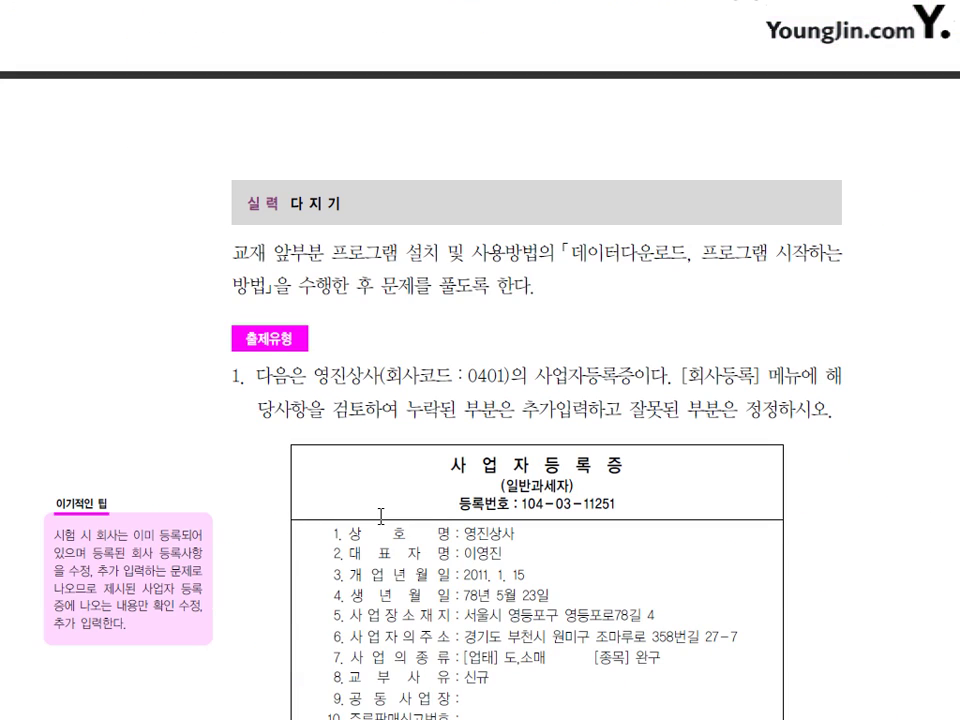
scroll(492, 705, down, 2)
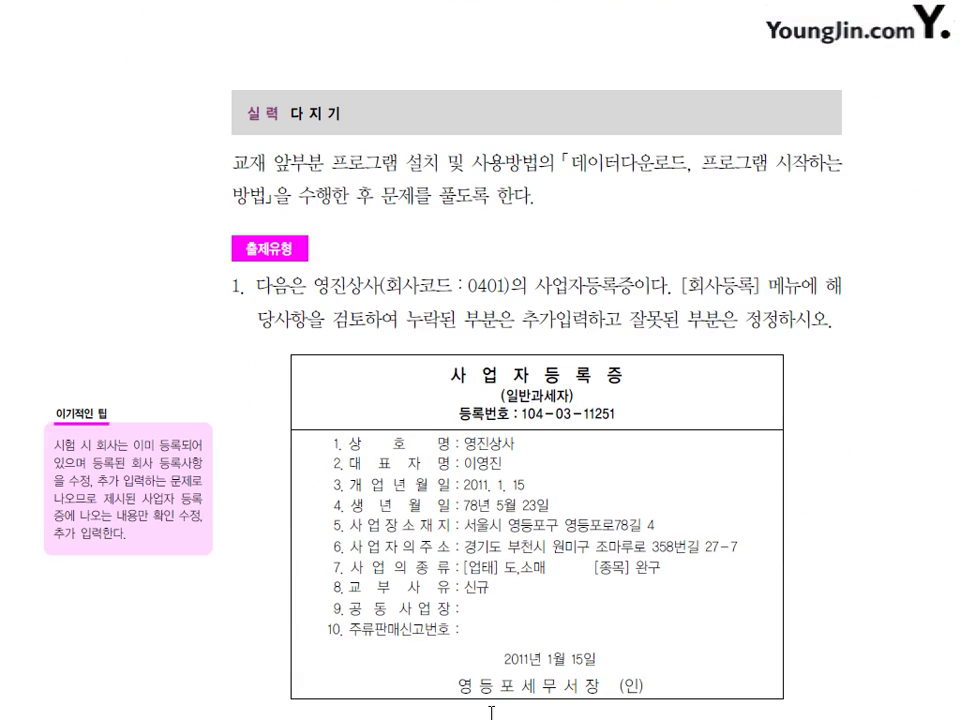
scroll(492, 680, down, 2)
scroll(492, 640, down, 1)
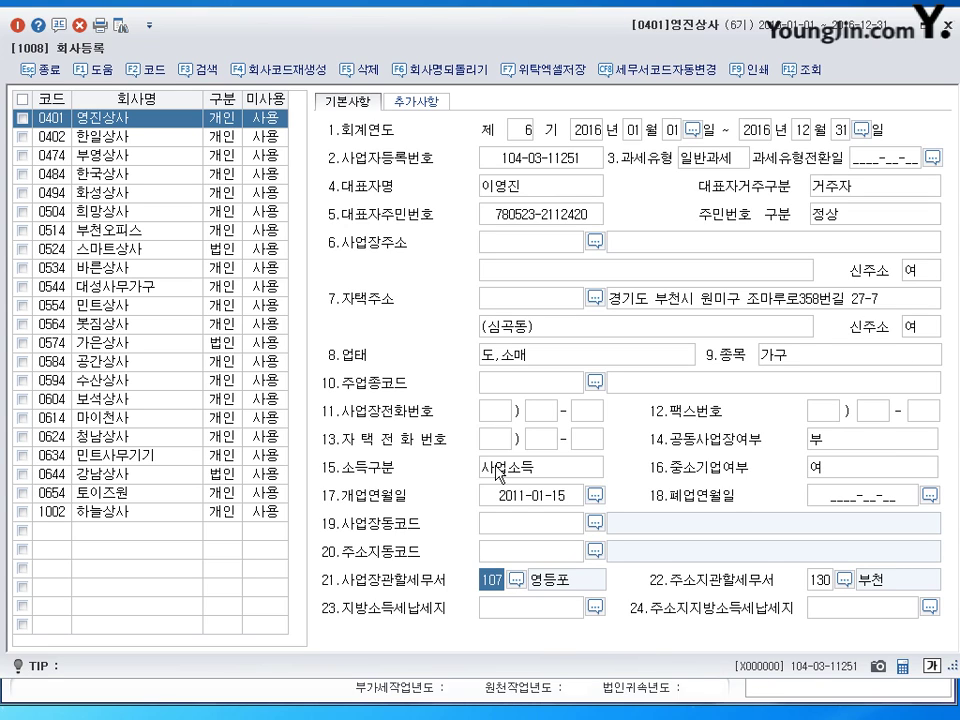
click(415, 101)
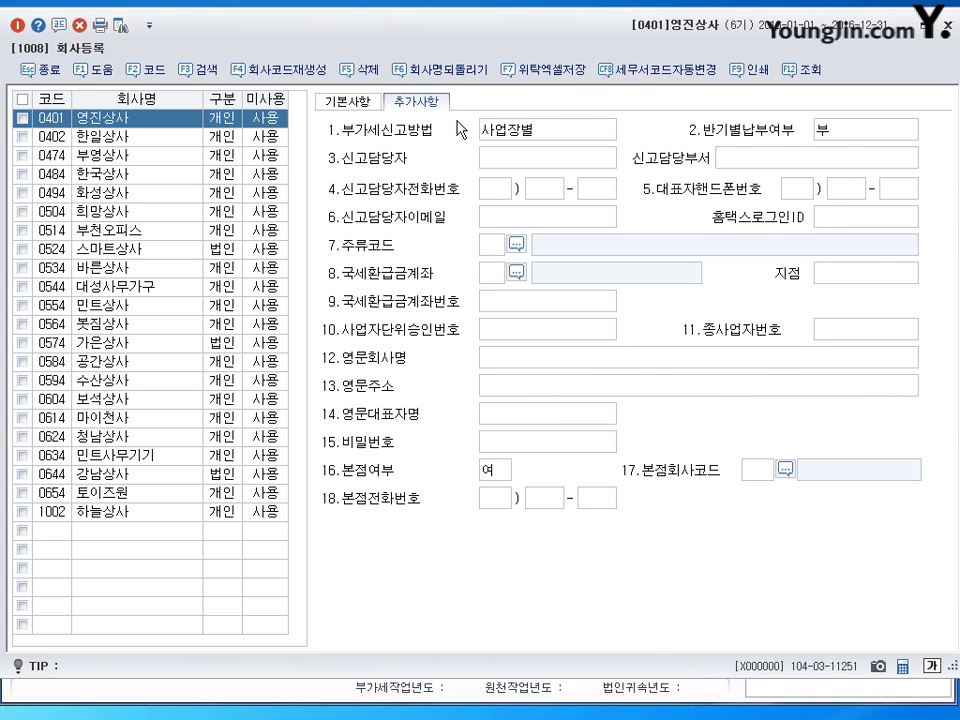
click(364, 104)
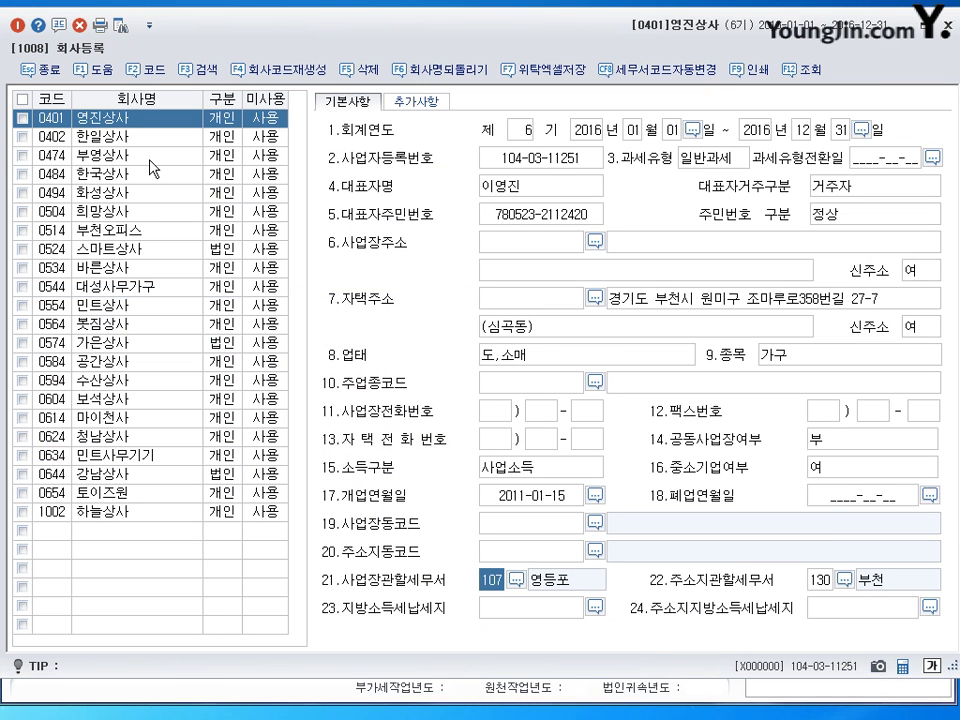
Check the company name, the 구분 options and the fiscal term of 영진상사 for exercise 1
click(104, 121)
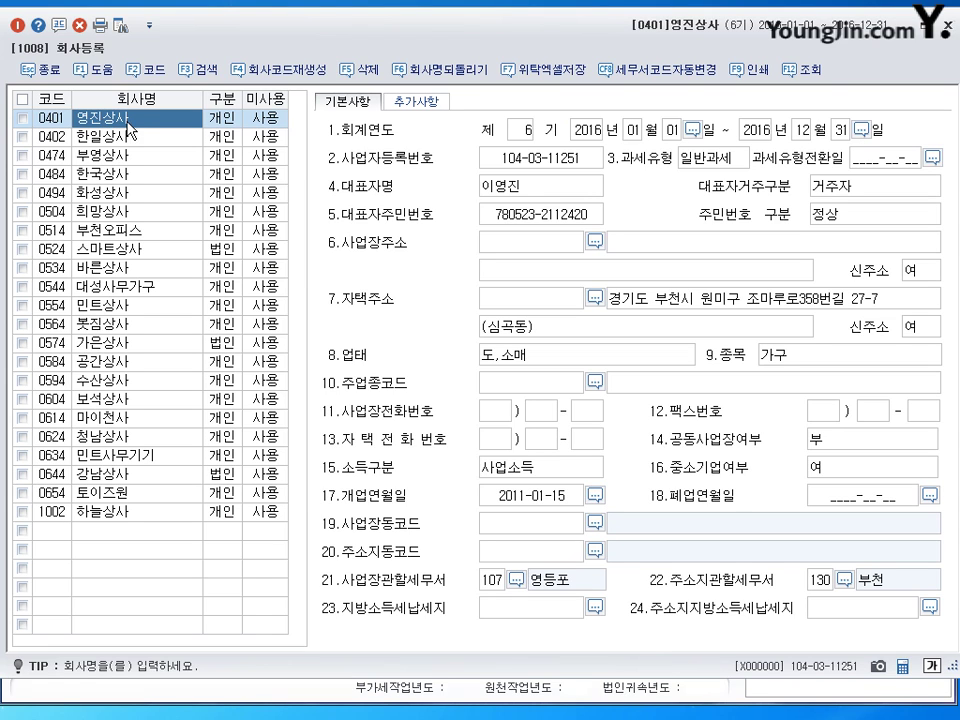
click(228, 125)
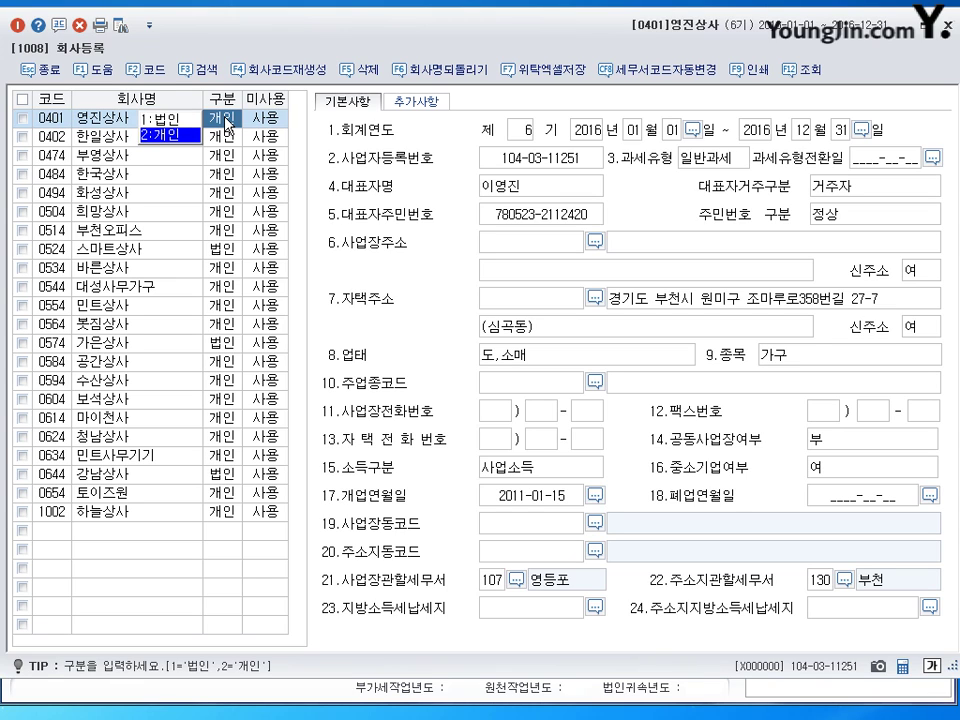
click(522, 129)
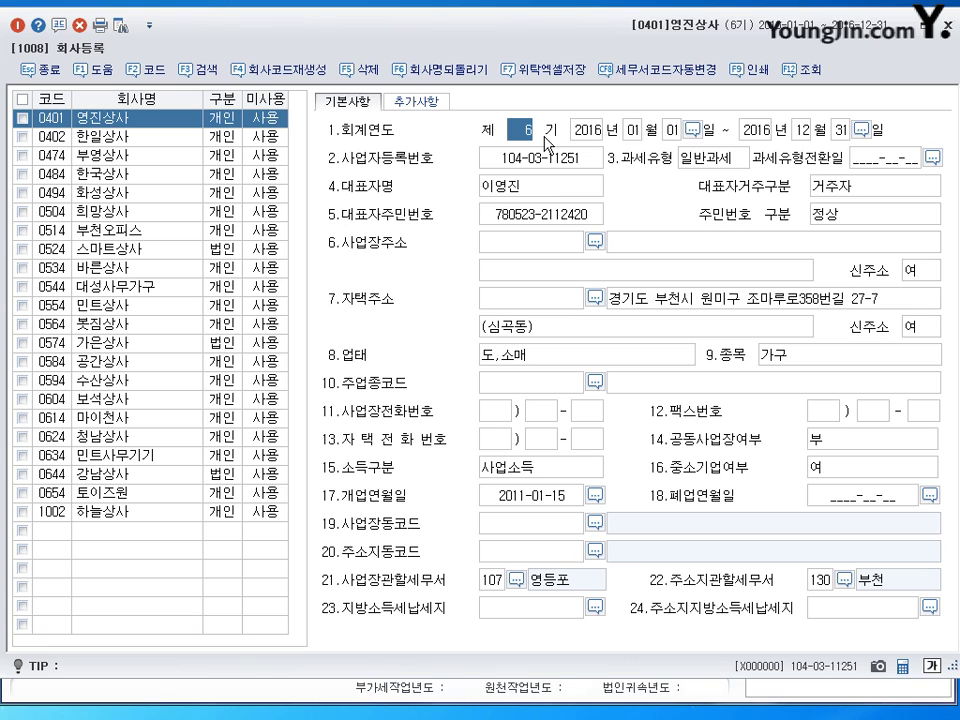
Compare the 사업자등록번호, 과세유형, 대표자명, 개업연월일 and 대표자주민번호 of 영진상사 with the textbook's 사업자등록증
click(720, 160)
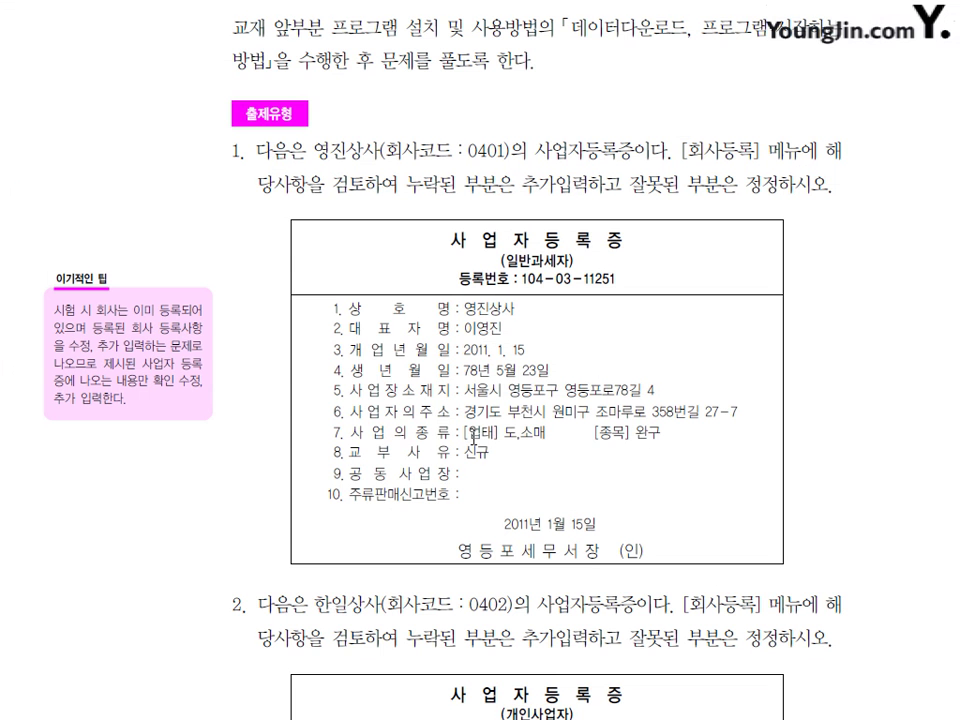
scroll(495, 450, down, 5)
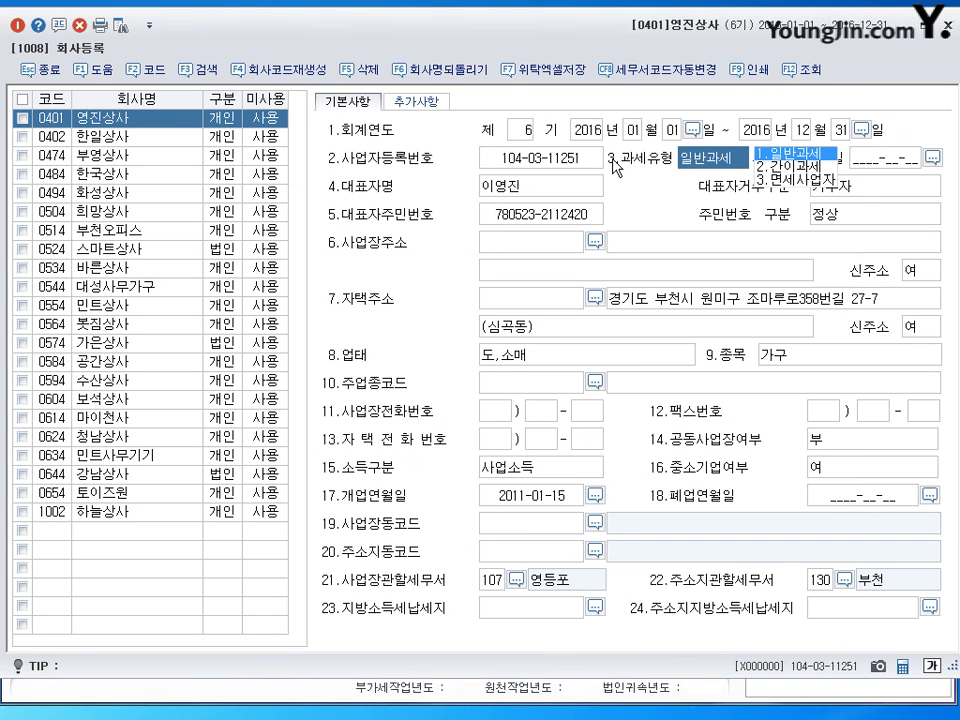
click(565, 160)
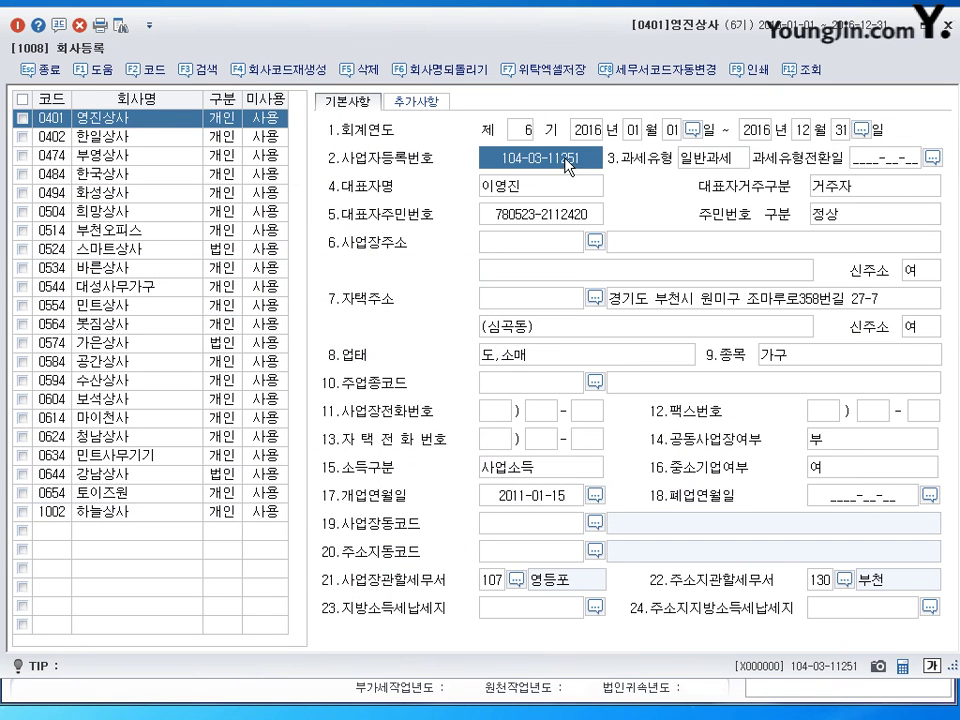
click(706, 162)
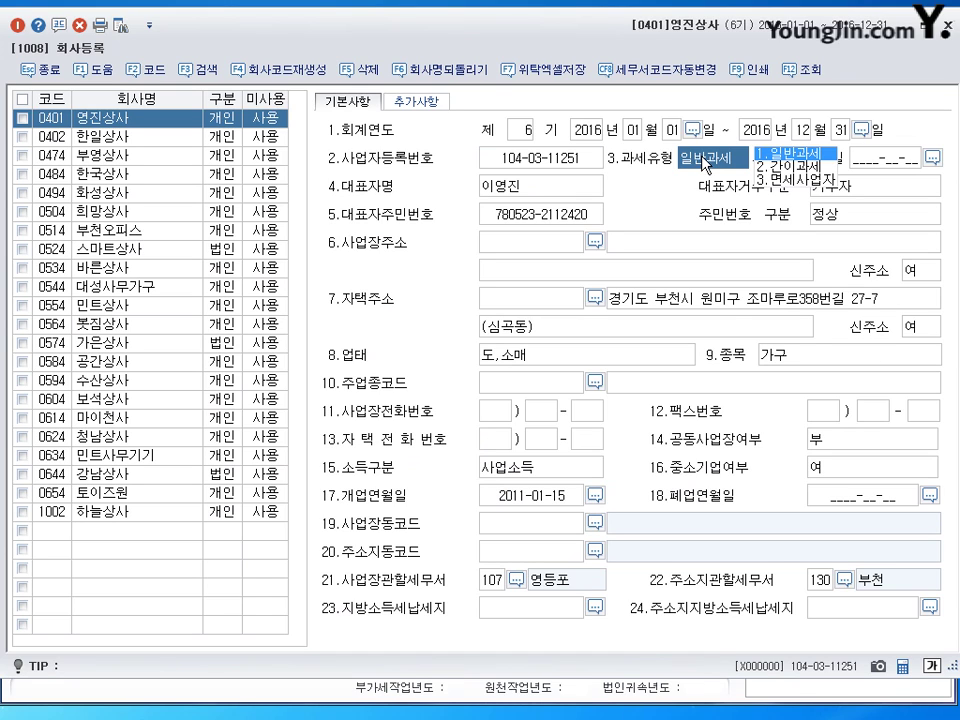
click(506, 195)
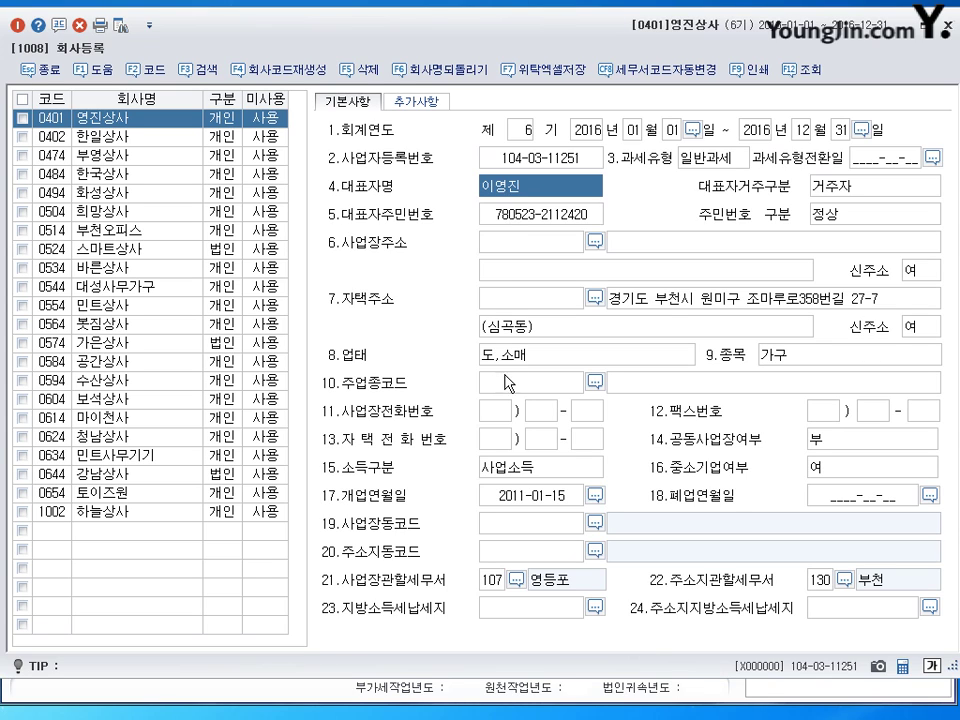
click(524, 508)
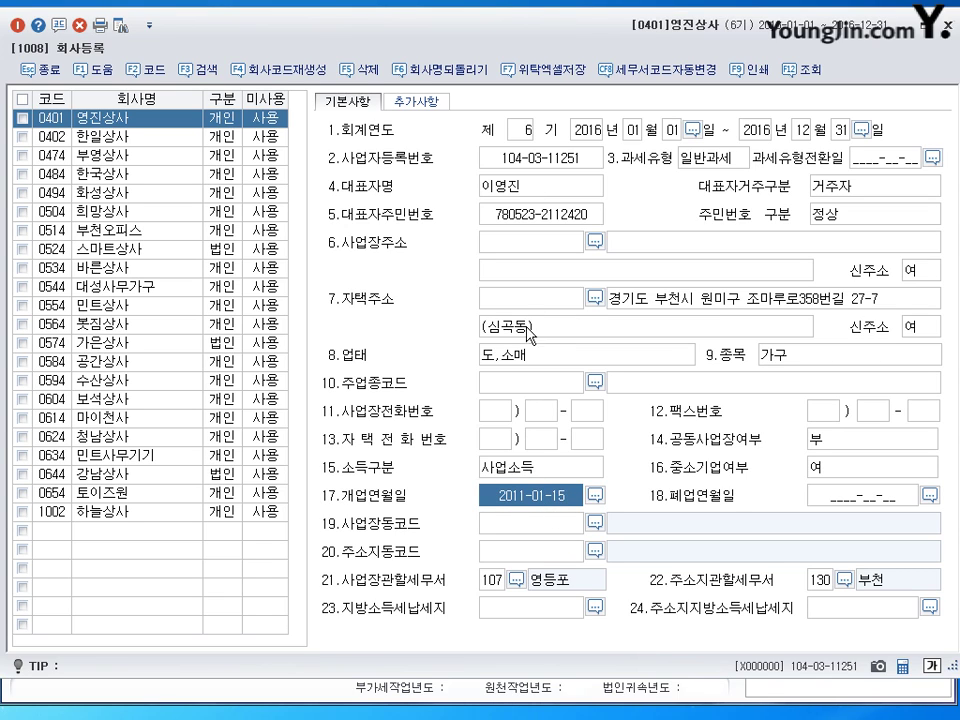
click(510, 222)
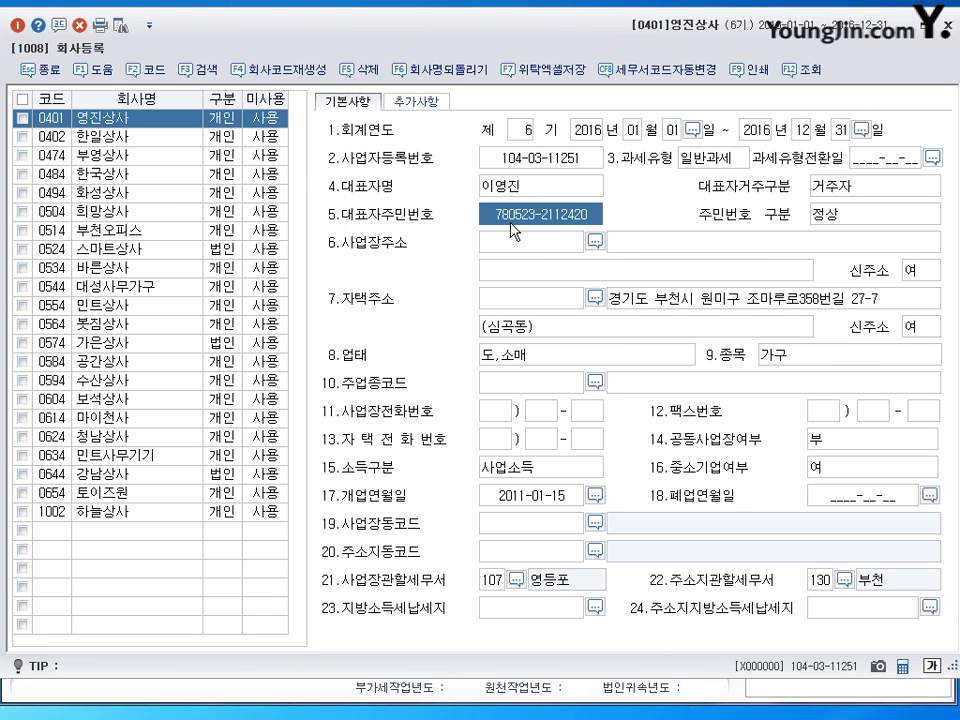
Open the postal code search for the empty 사업장주소 of 영진상사 and limit it to 영등포구 in 서울
click(664, 251)
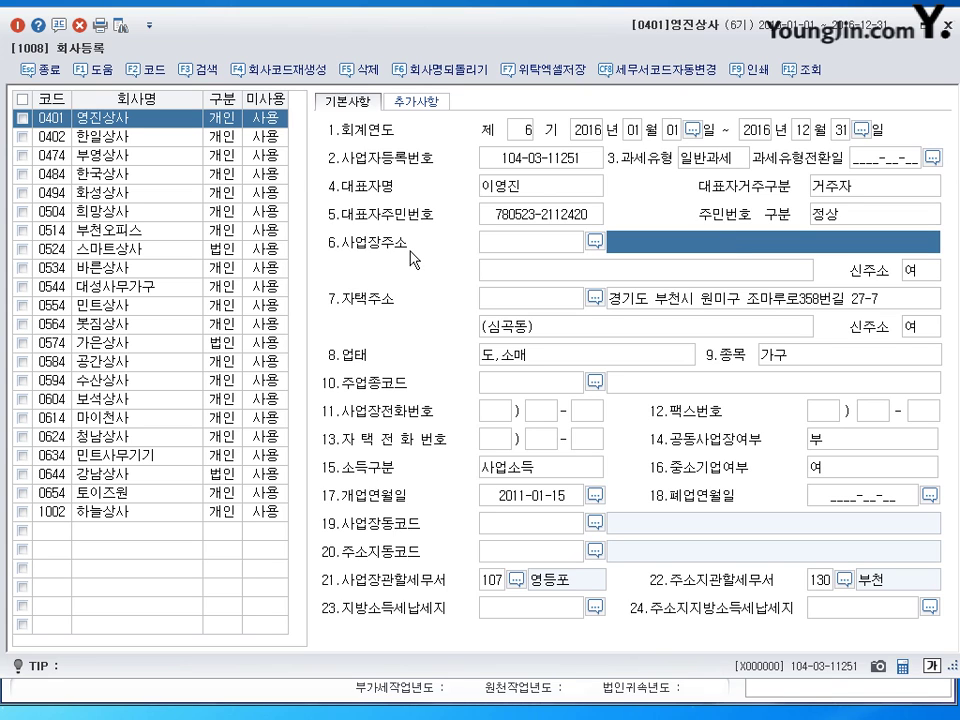
click(590, 246)
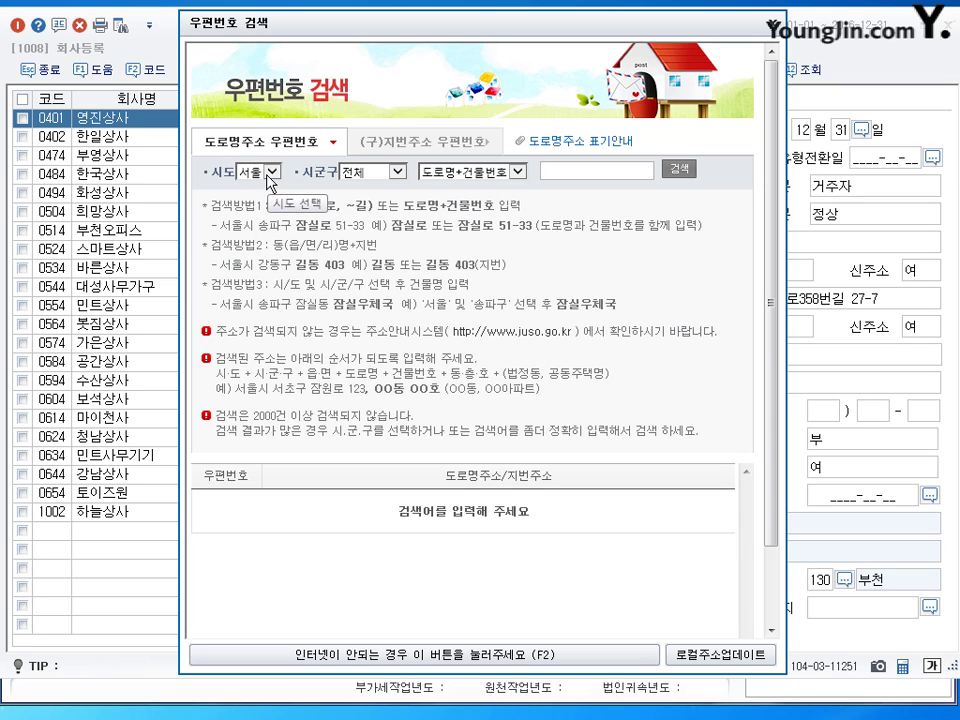
click(397, 172)
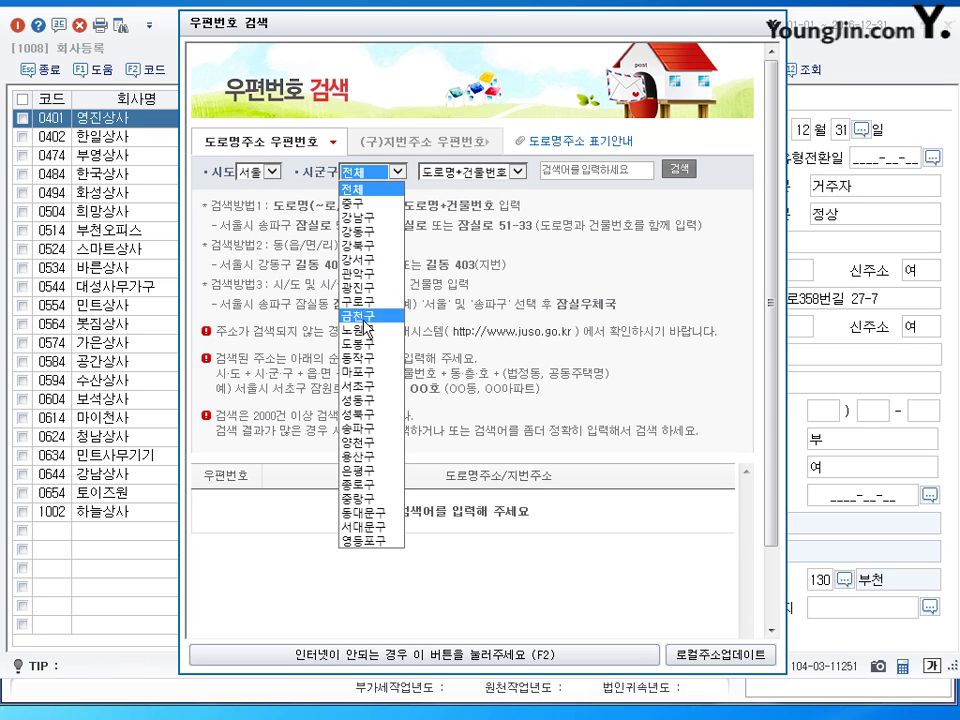
click(370, 540)
click(576, 170)
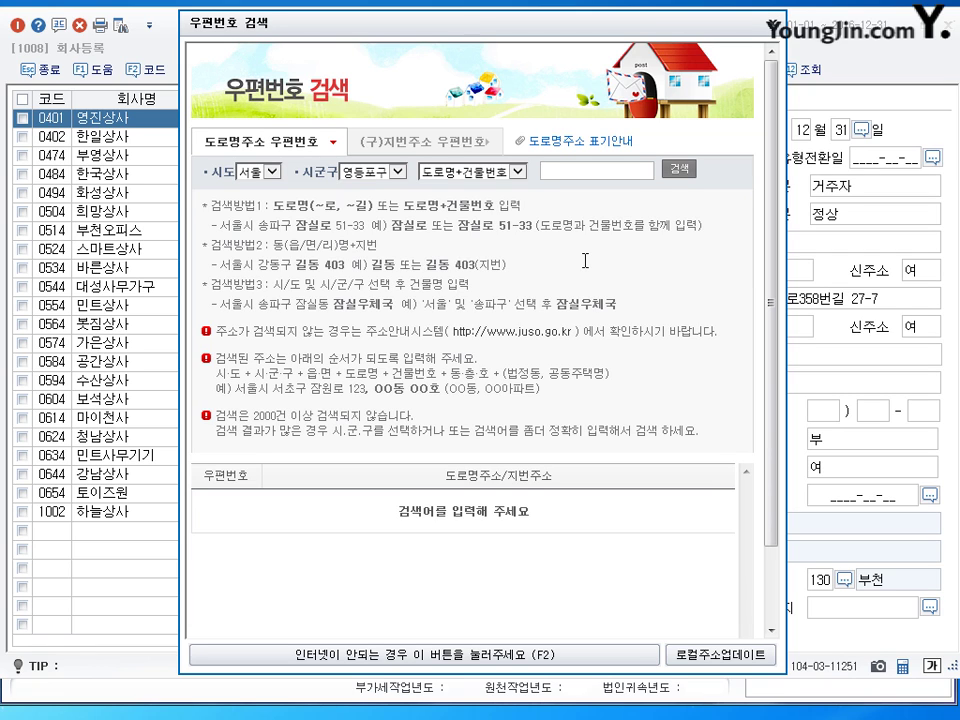
Search for the road name and building number given on the 사업자등록증 and adopt the matching result as the 사업장주소
text(ㅇ영등)
text(포로)
key(BackSpace)
key(BackSpace)
key(BackSpace)
text(포로)
text(78길 4)
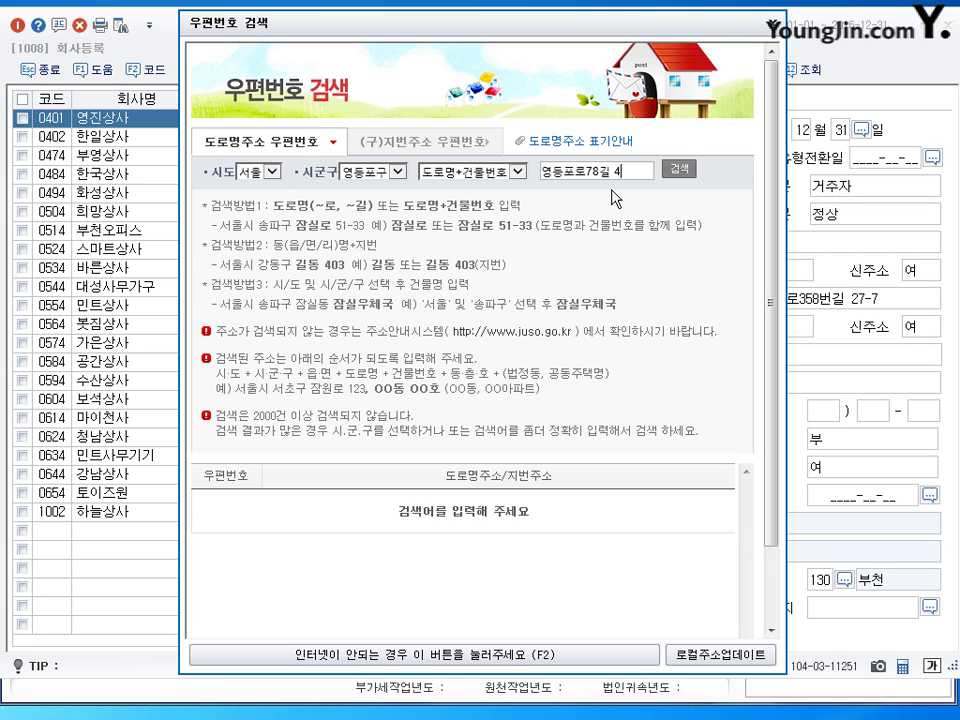
click(679, 169)
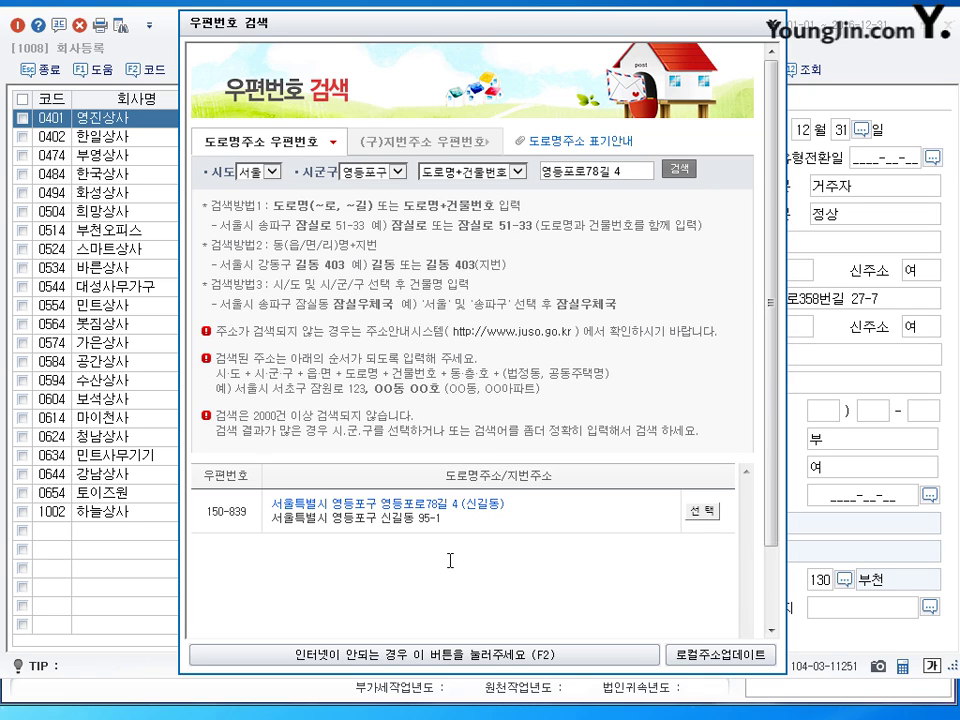
click(700, 512)
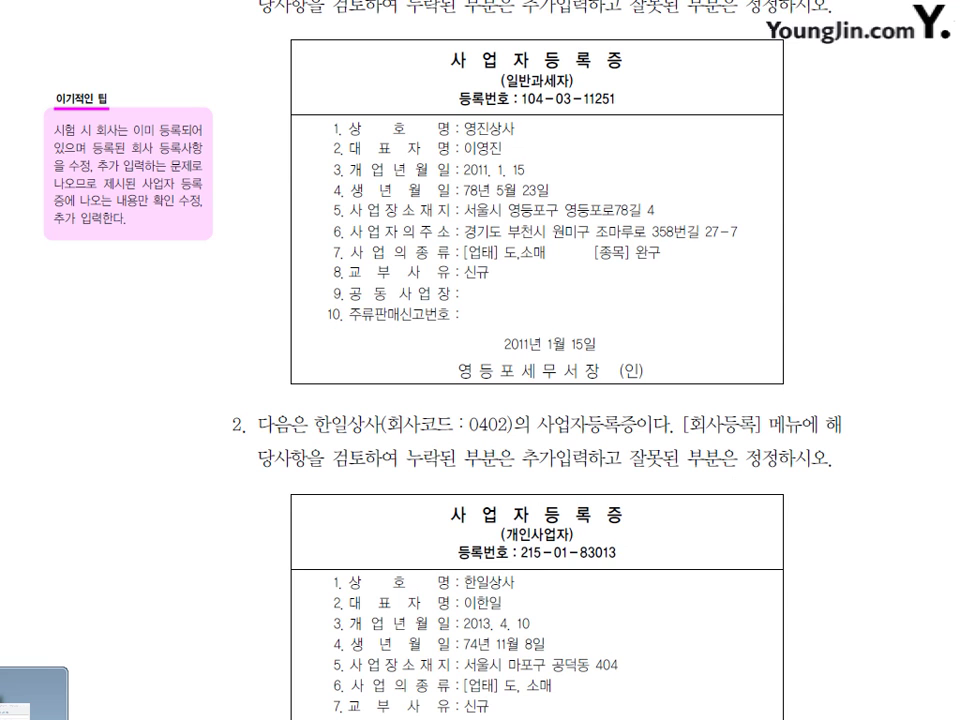
Check the 사업장주소 lines against the 사업자등록증 and view the 신주소 options for that address
key(alt+Tab)
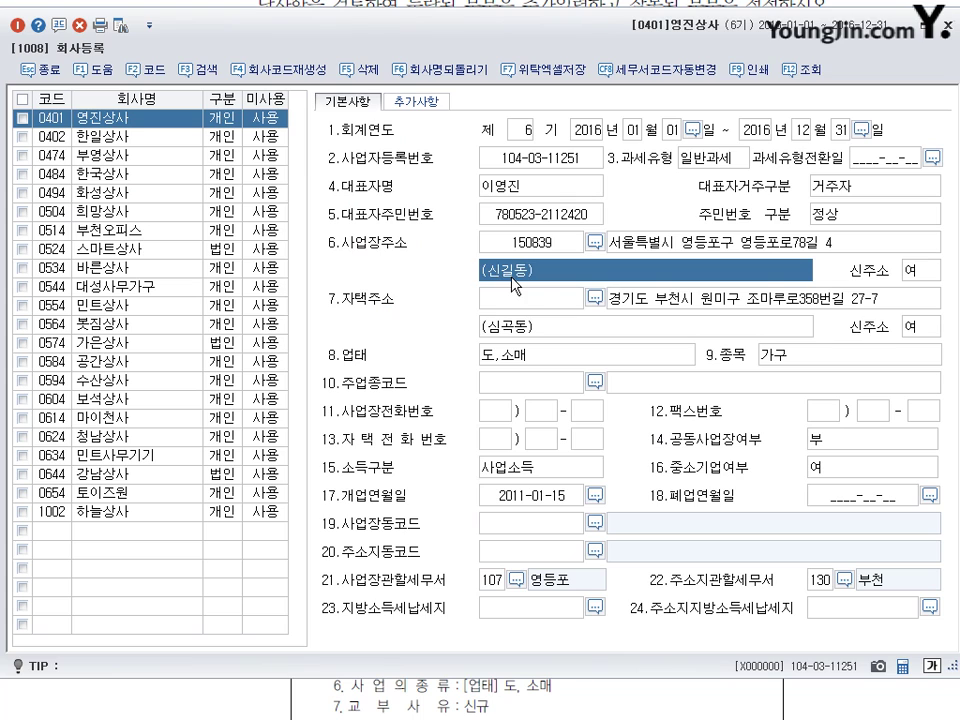
click(760, 255)
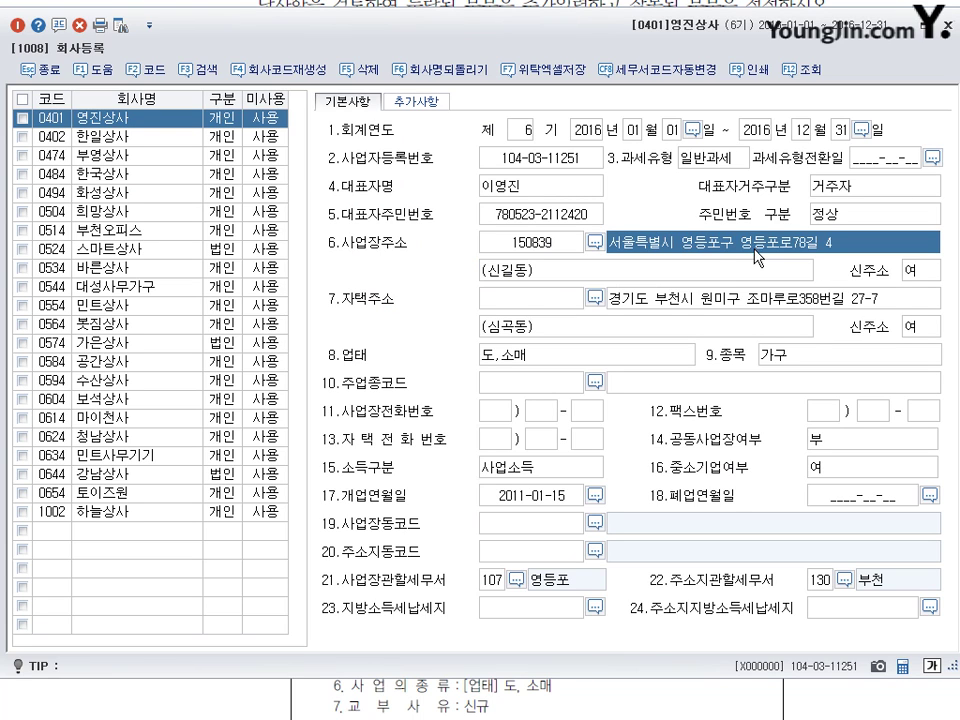
click(720, 273)
click(695, 253)
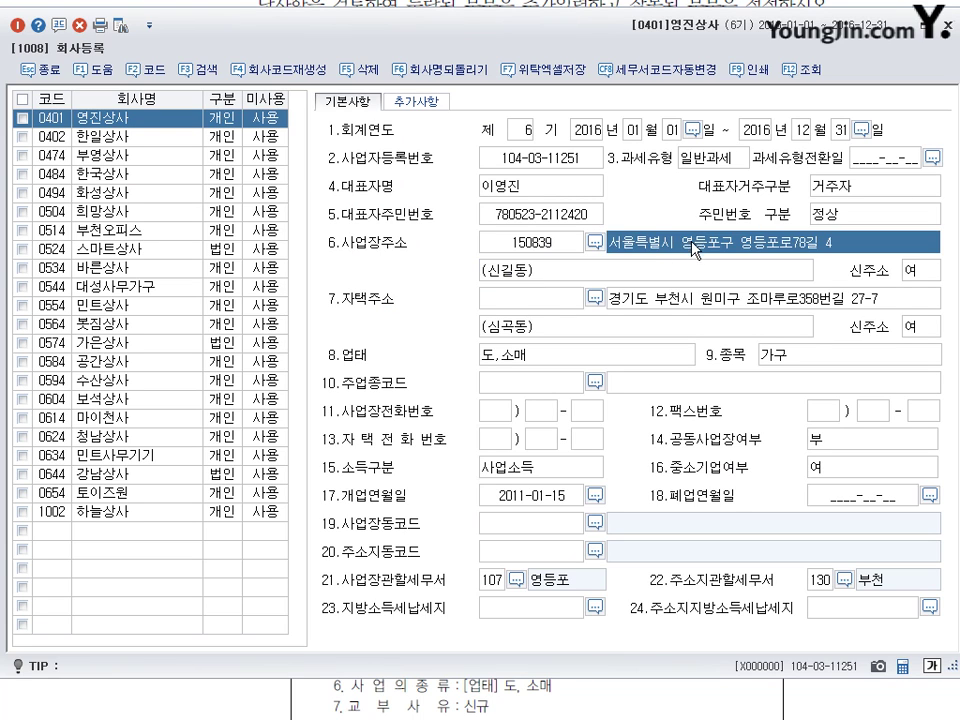
click(536, 273)
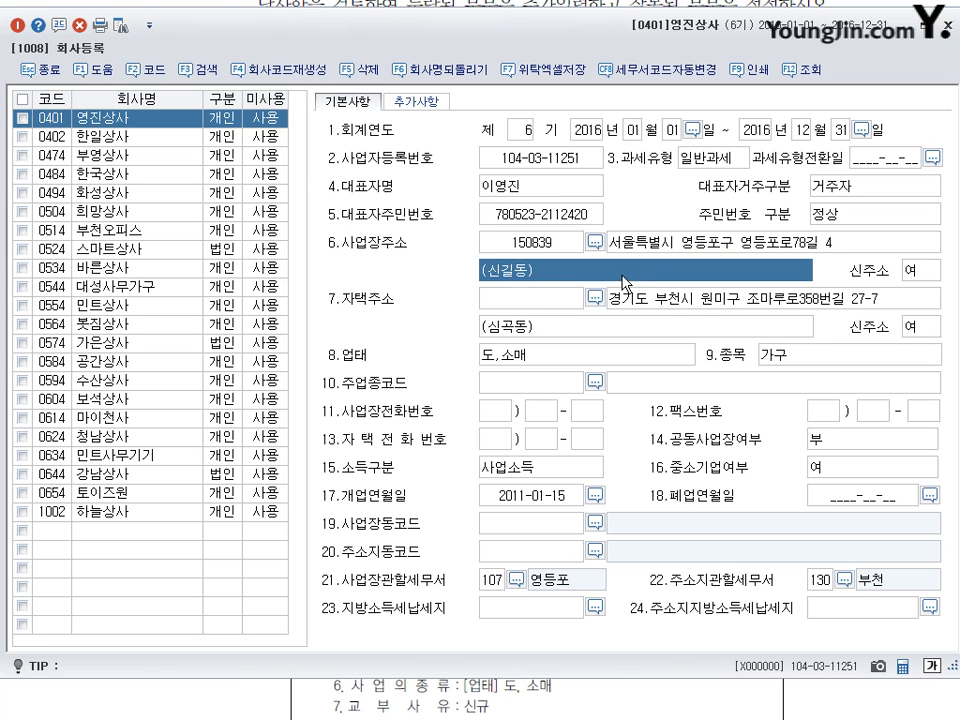
click(647, 245)
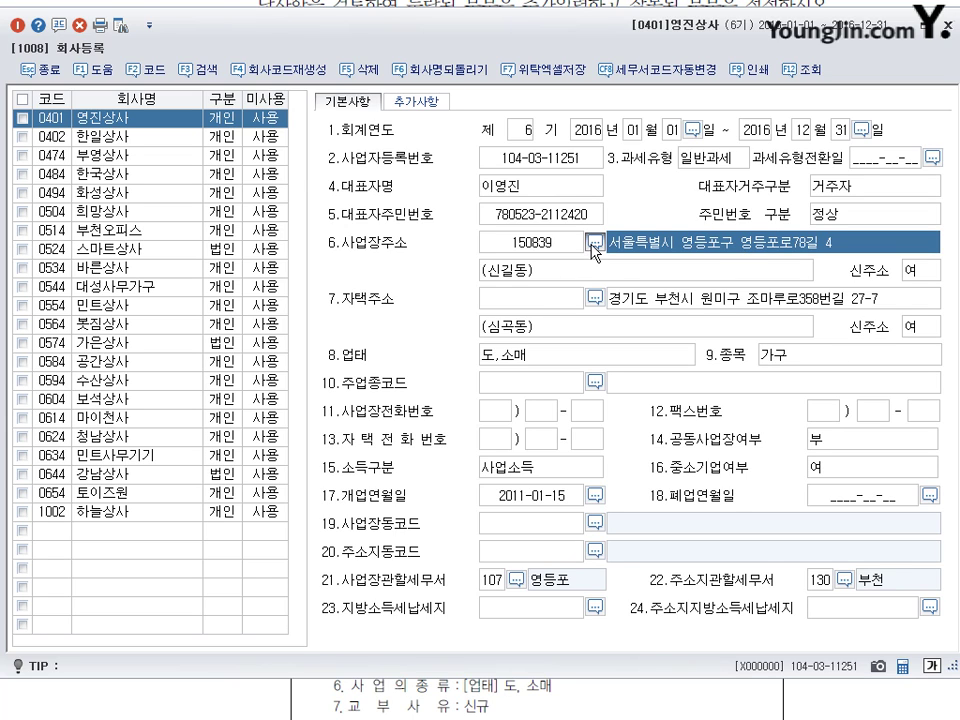
click(921, 273)
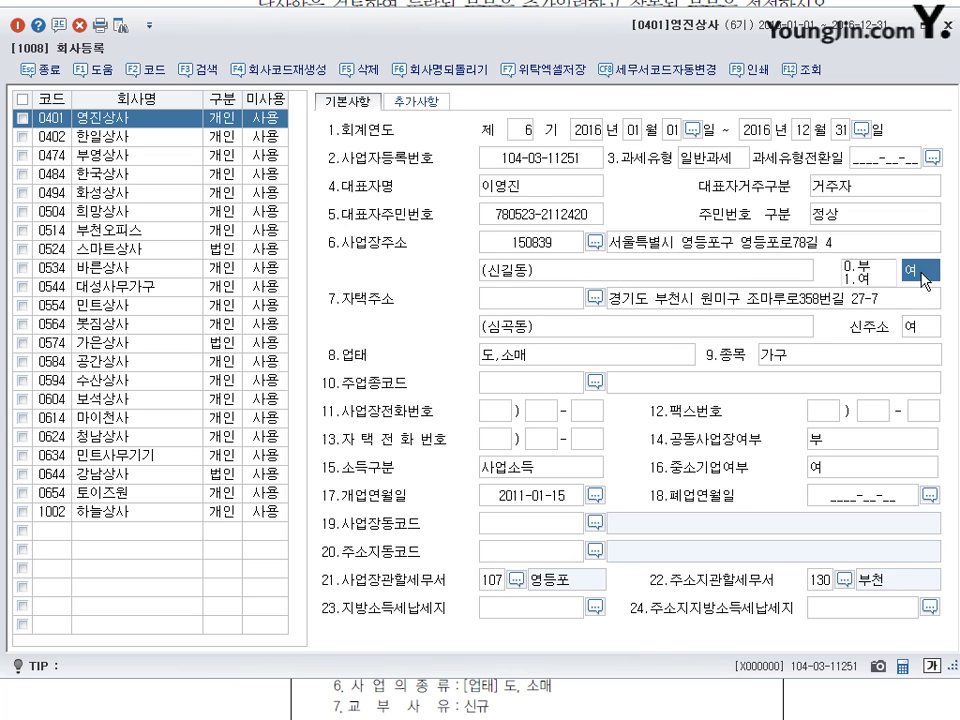
click(719, 269)
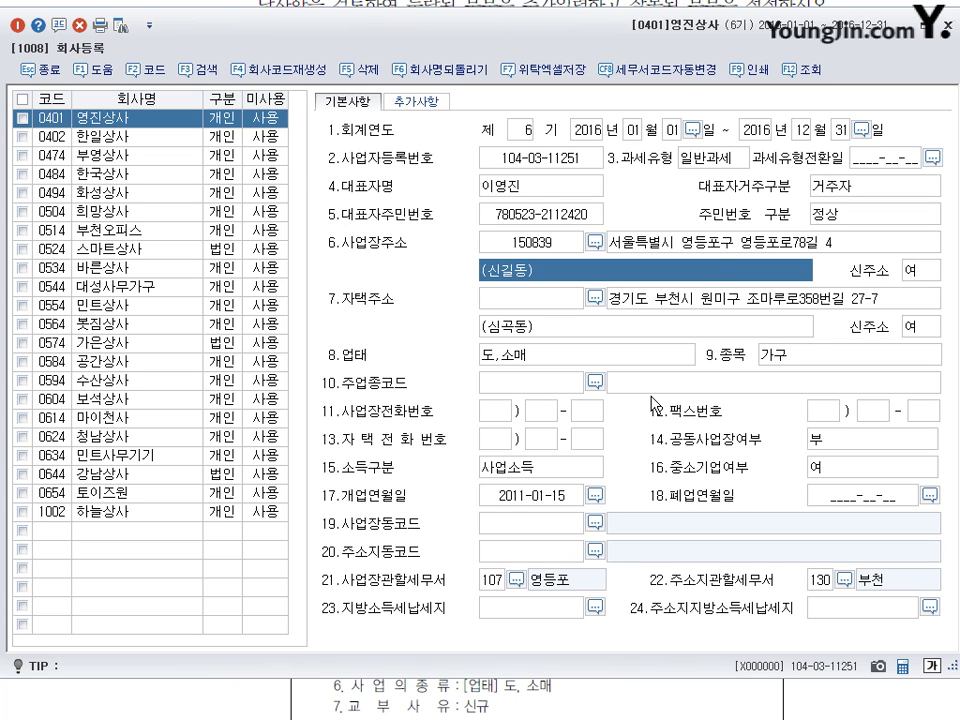
Check the 자택주소 lines and the 업태 of 영진상사 against the 사업자등록증
click(737, 312)
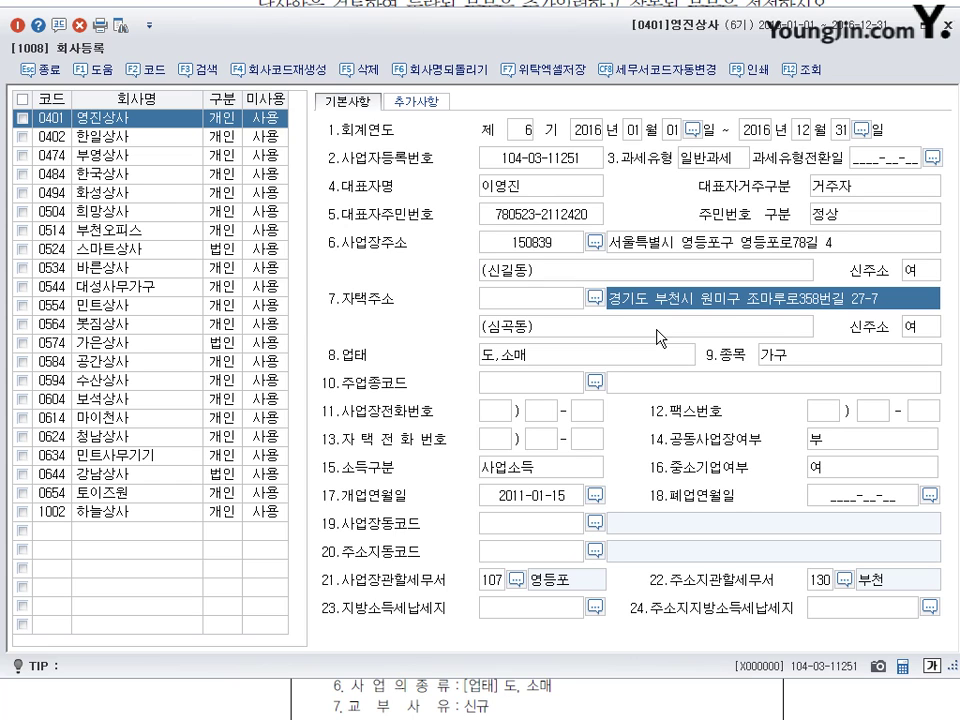
click(595, 332)
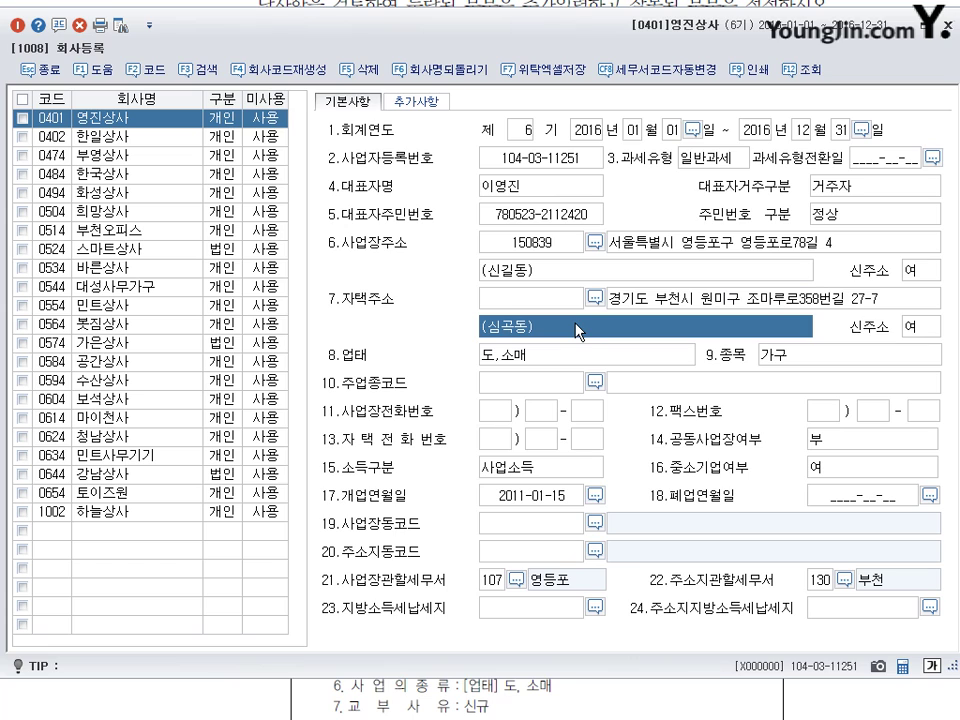
click(551, 362)
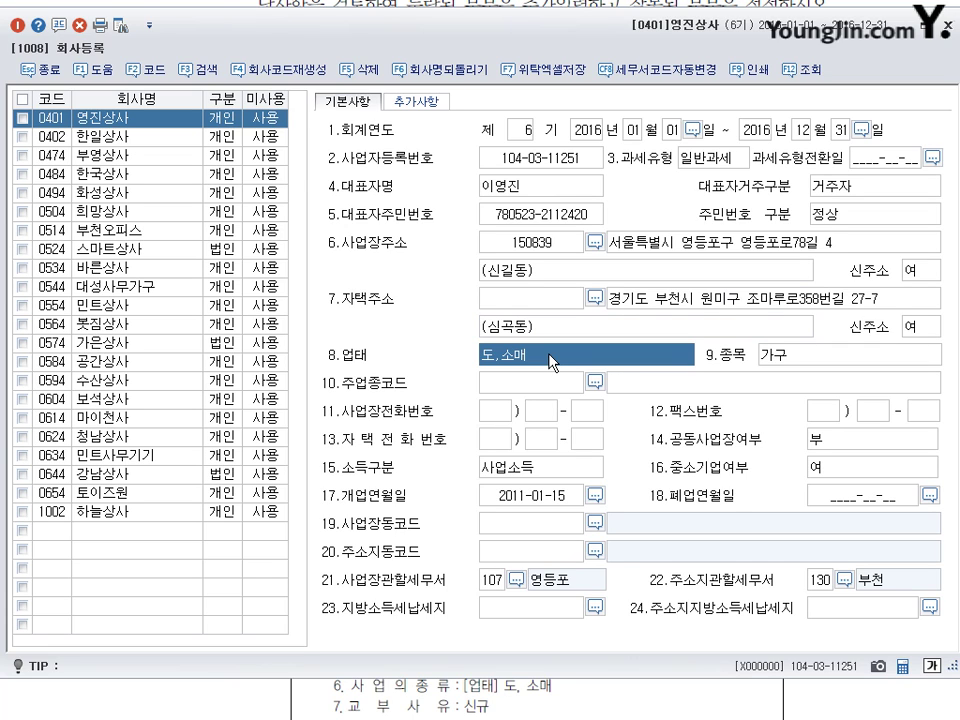
Correct the 종목 of 영진상사 to 완구 and check its 사업장관할세무서 against the 사업자등록증
click(803, 370)
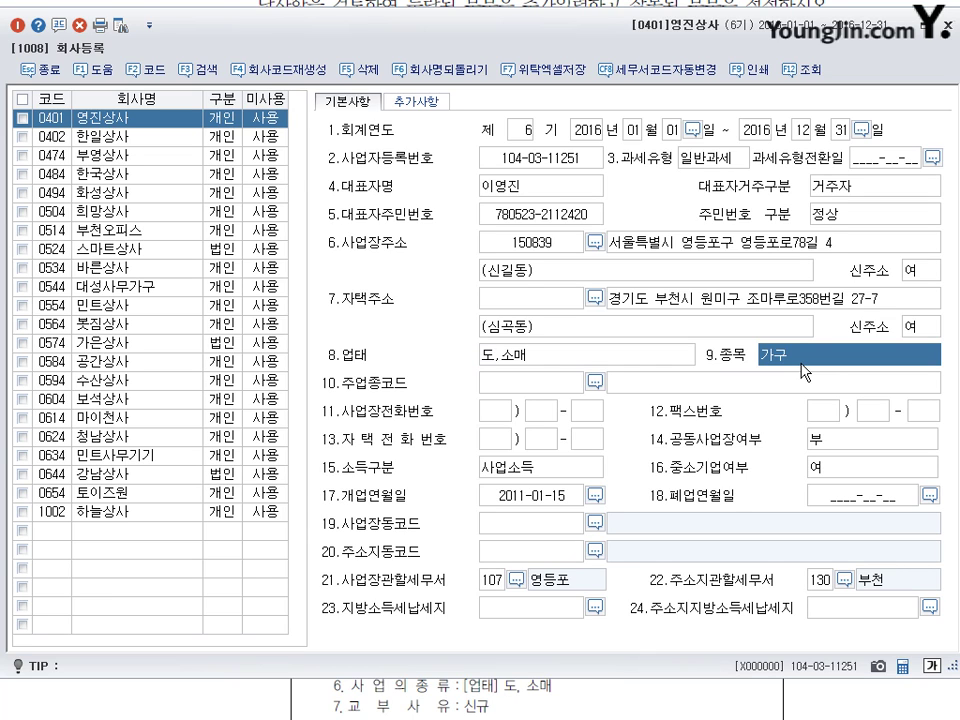
text(완구)
key(Return)
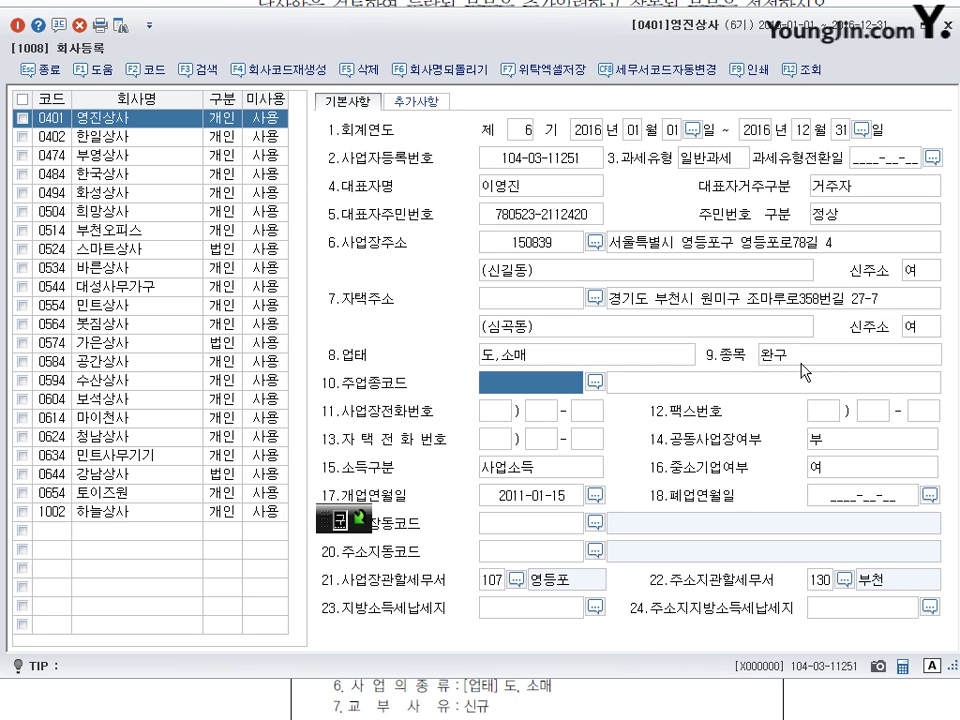
click(495, 588)
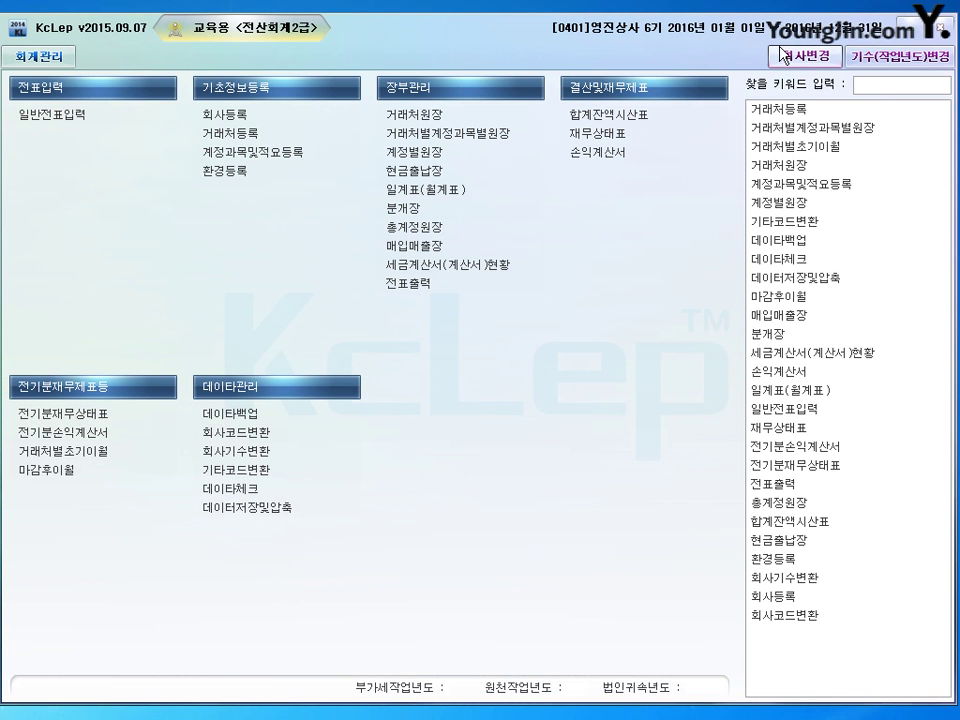
Switch the working company to 0402 한일상사 through the company code list
click(812, 58)
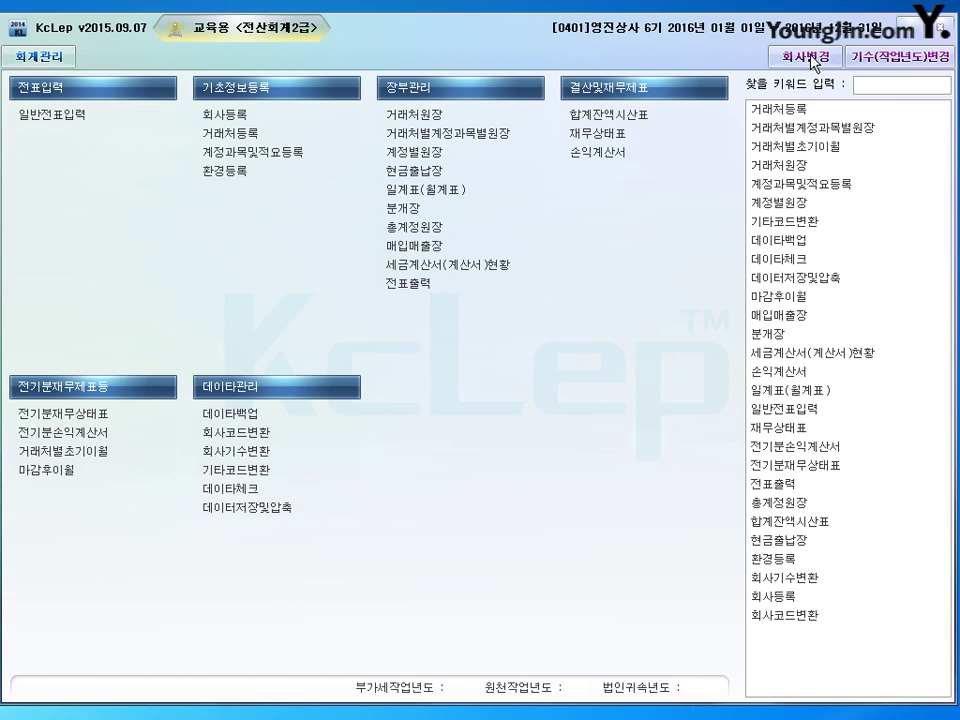
drag(454, 178, 428, 140)
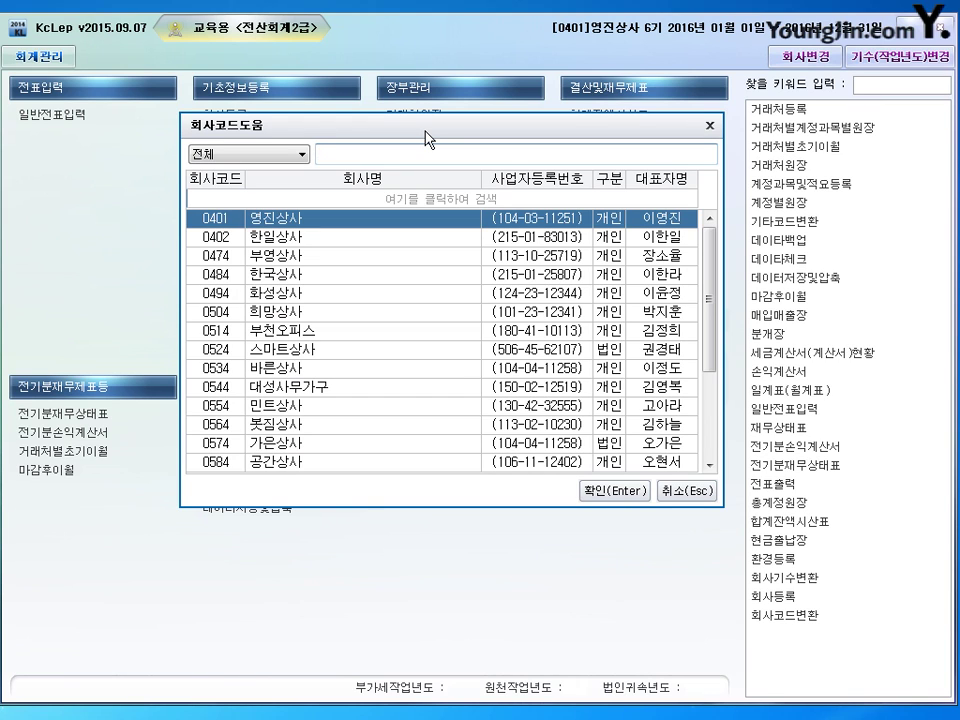
drag(425, 137, 415, 112)
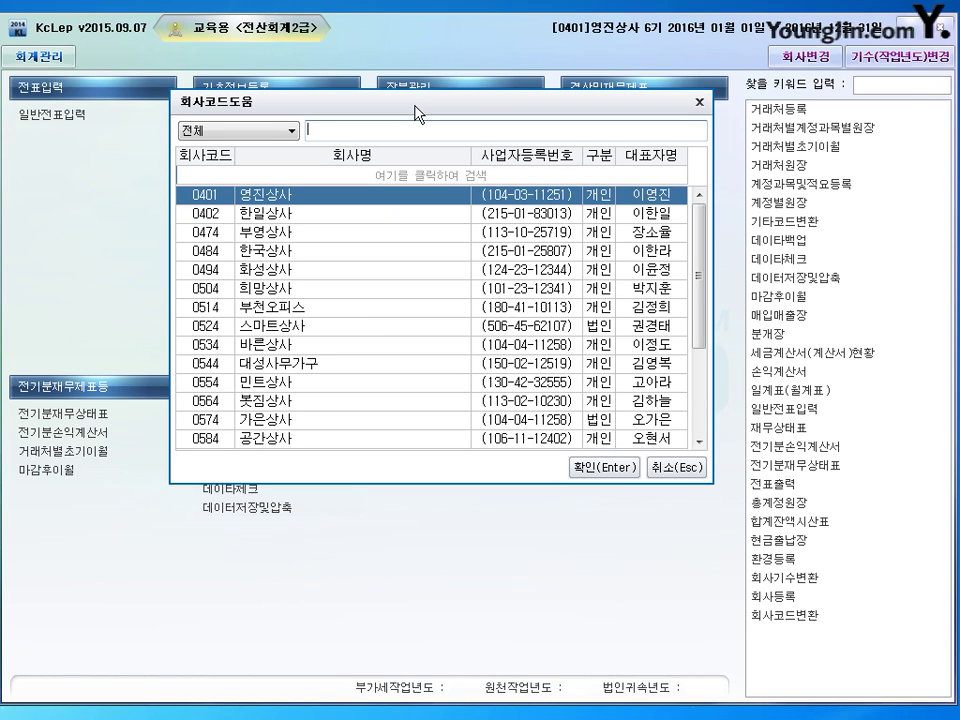
click(280, 213)
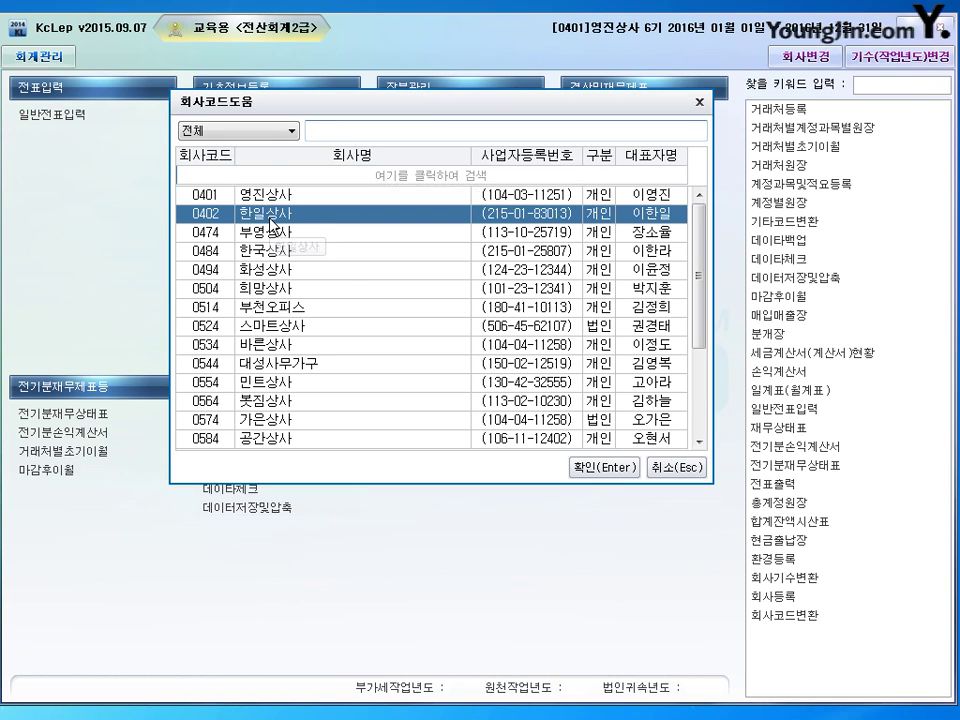
click(601, 467)
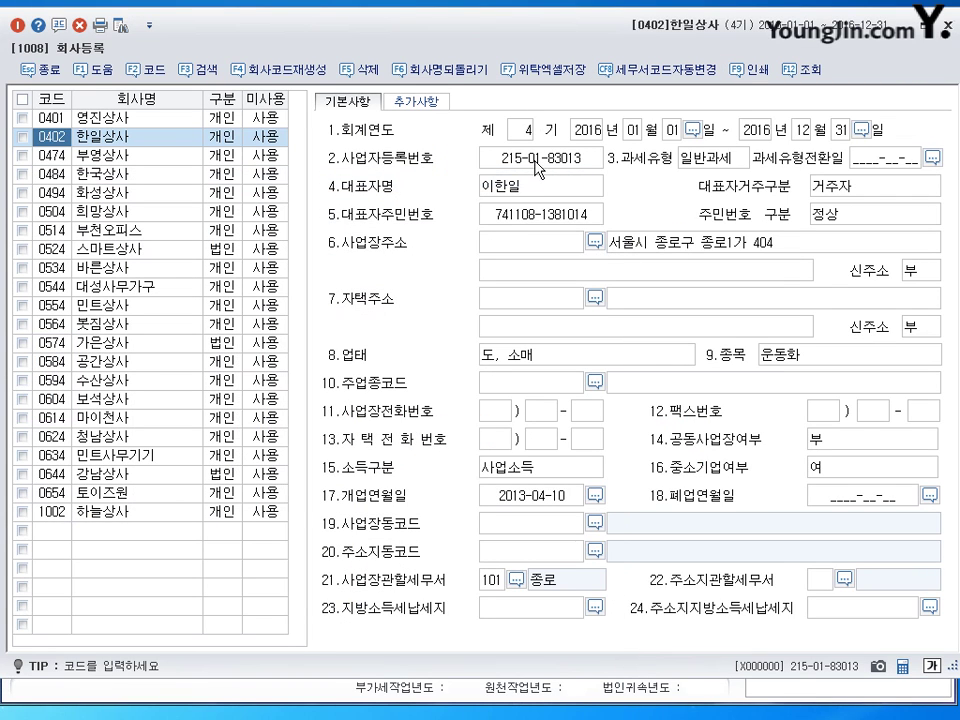
Check the 사업자등록번호, 과세유형, 대표자명, 개업연월일 and 대표자주민번호 of 한일상사 against its 사업자등록증
click(538, 167)
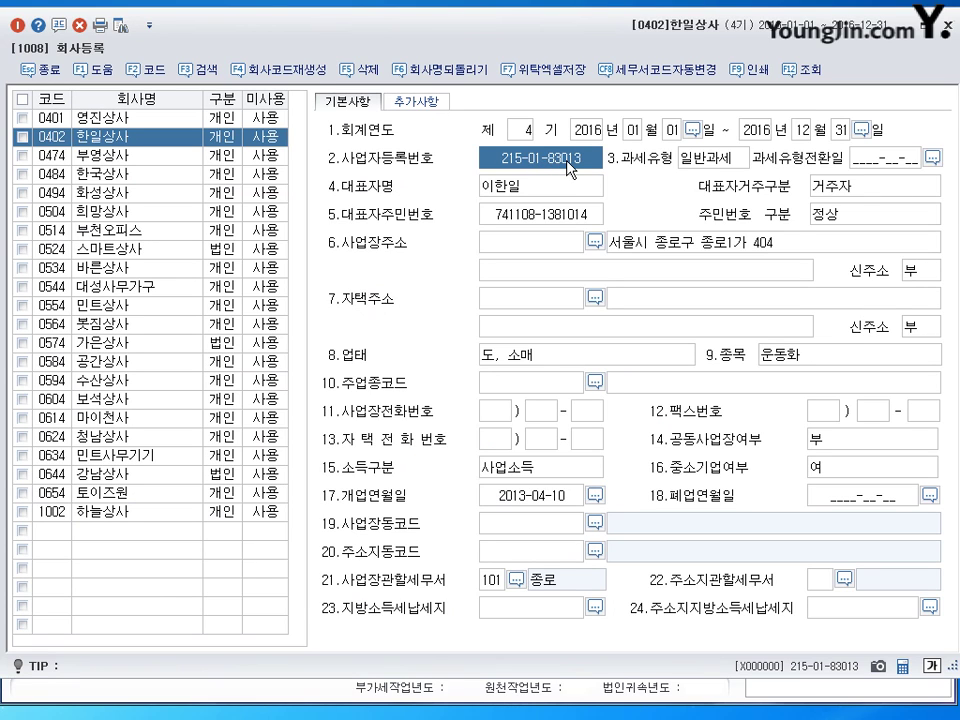
click(713, 163)
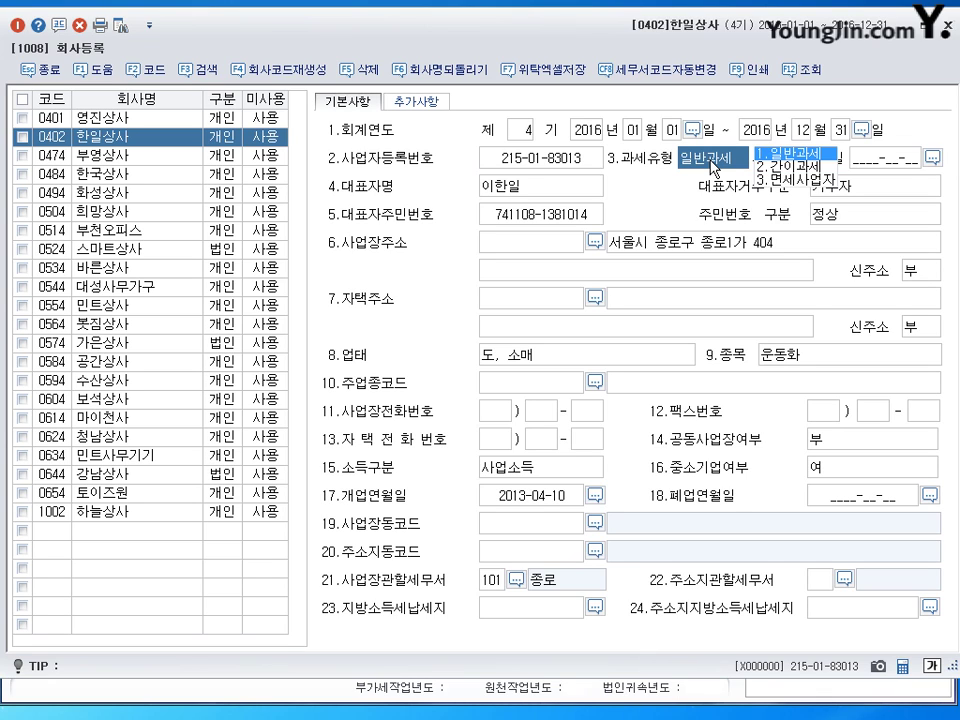
click(537, 190)
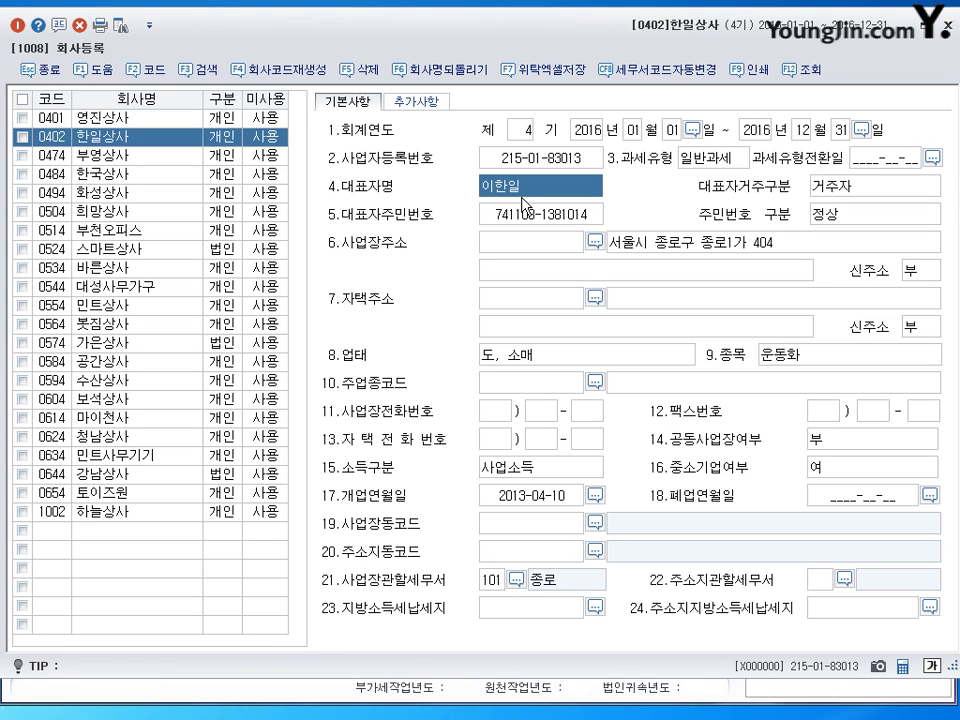
click(514, 502)
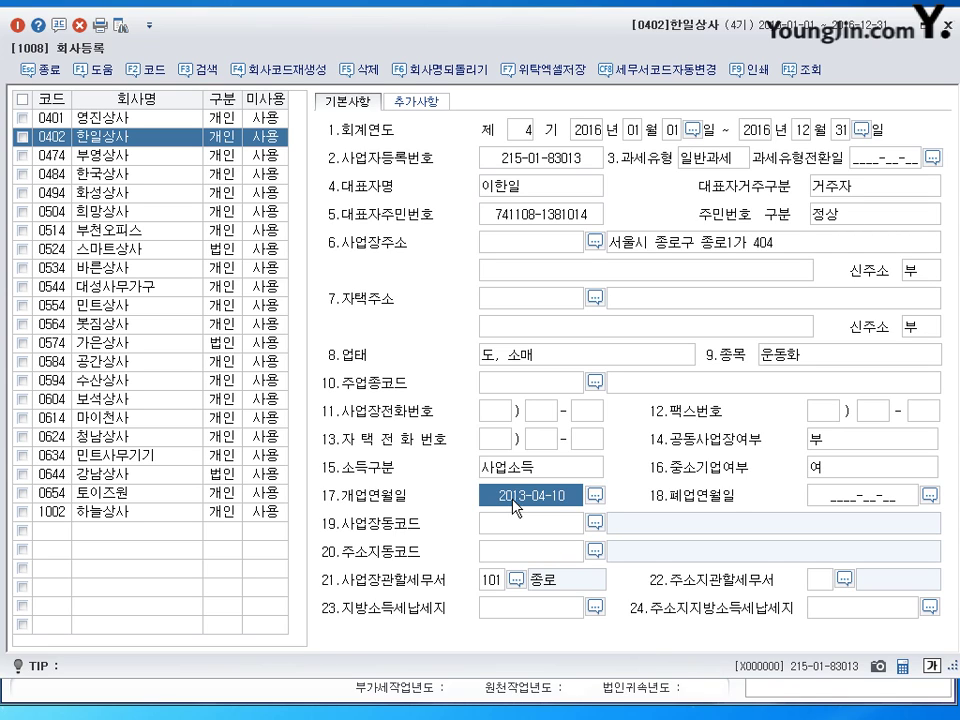
click(538, 229)
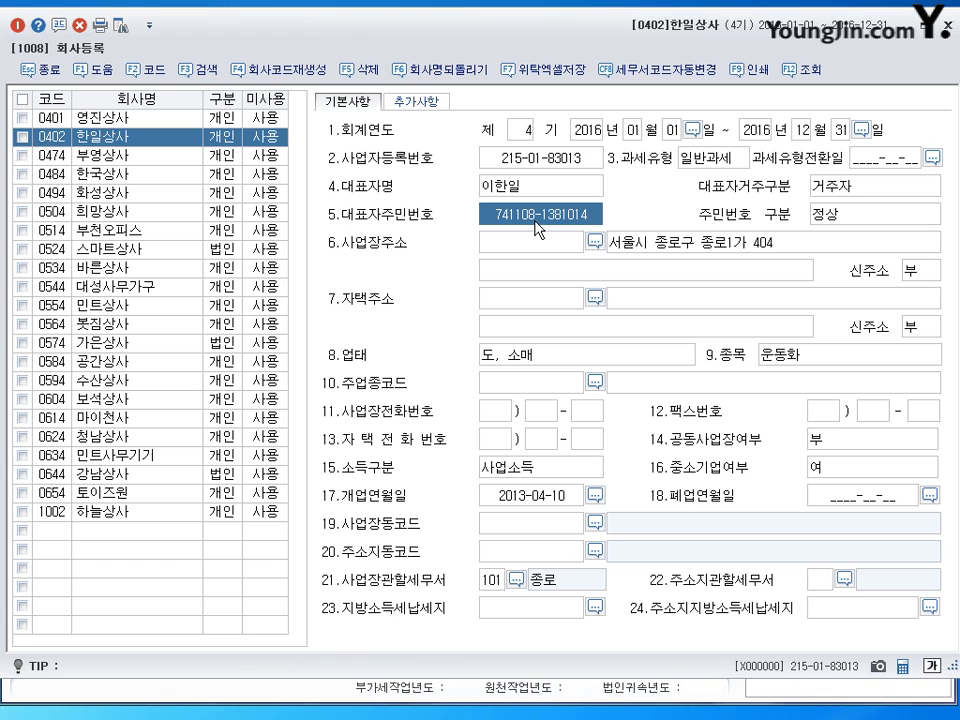
Replace the 사업장주소 of 한일상사 with the 마포구 address given on its 사업자등록증
click(680, 245)
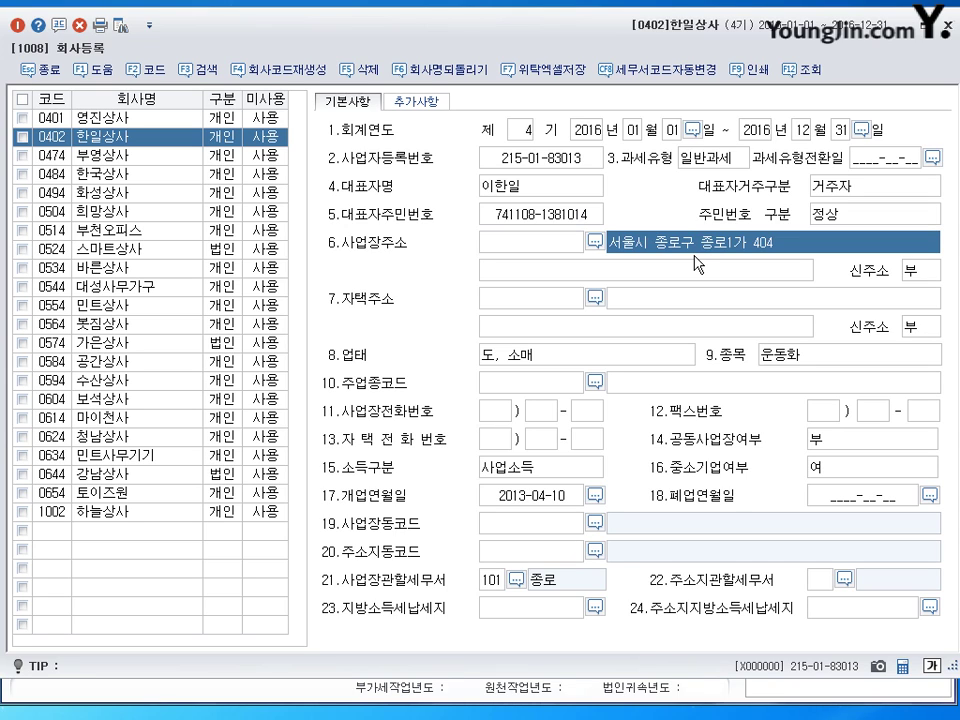
text(서울시 마포구)
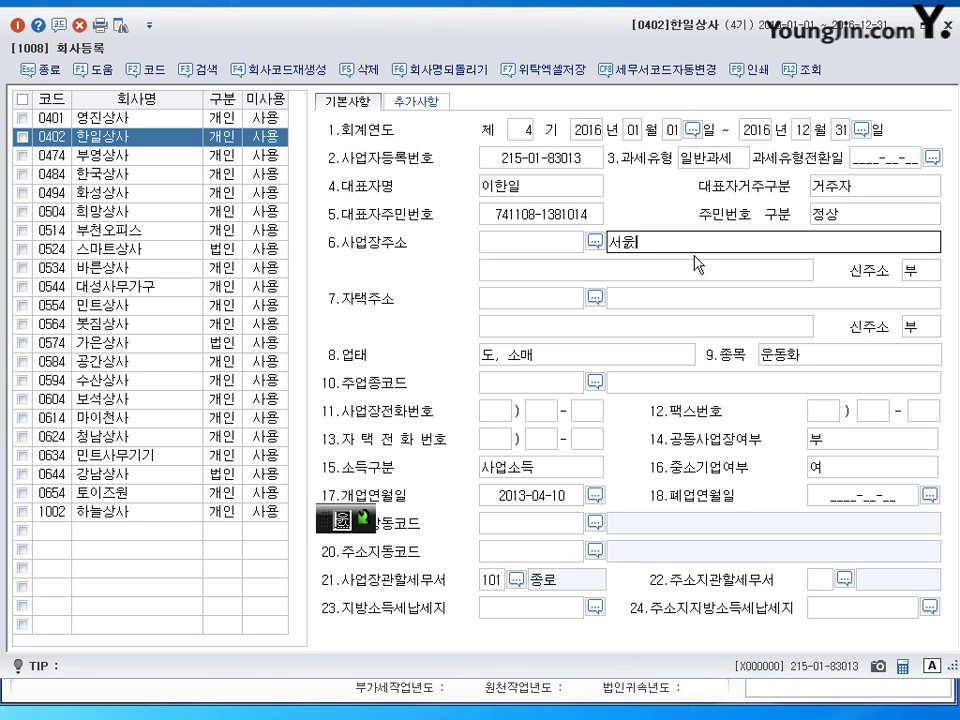
text( 공덕ㄱ)
key(BackSpace)
text(동)
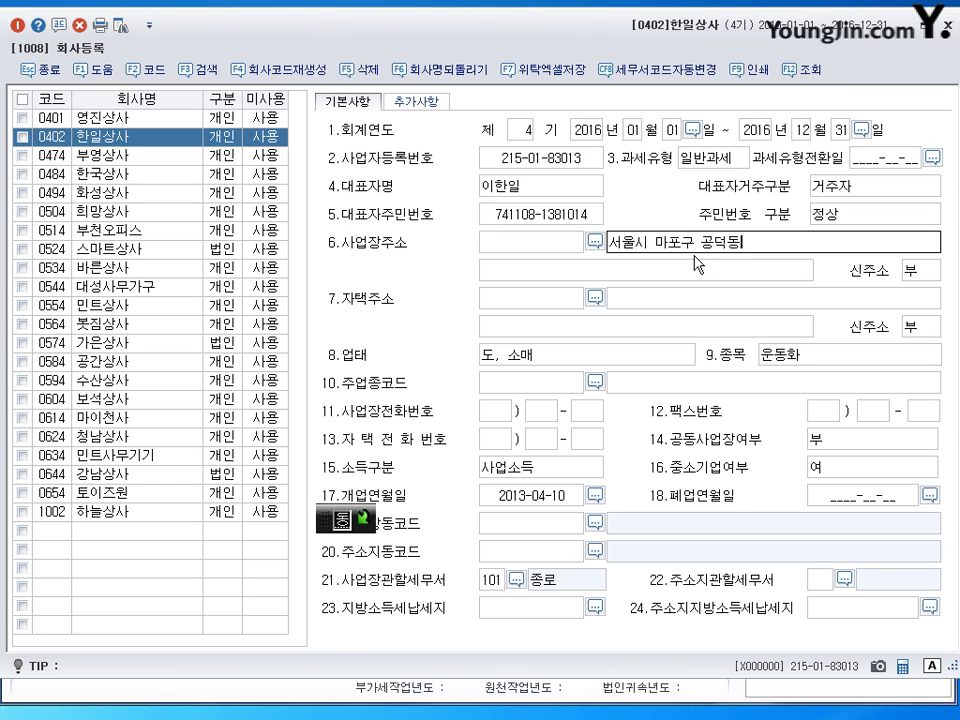
text( 404)
key(Return)
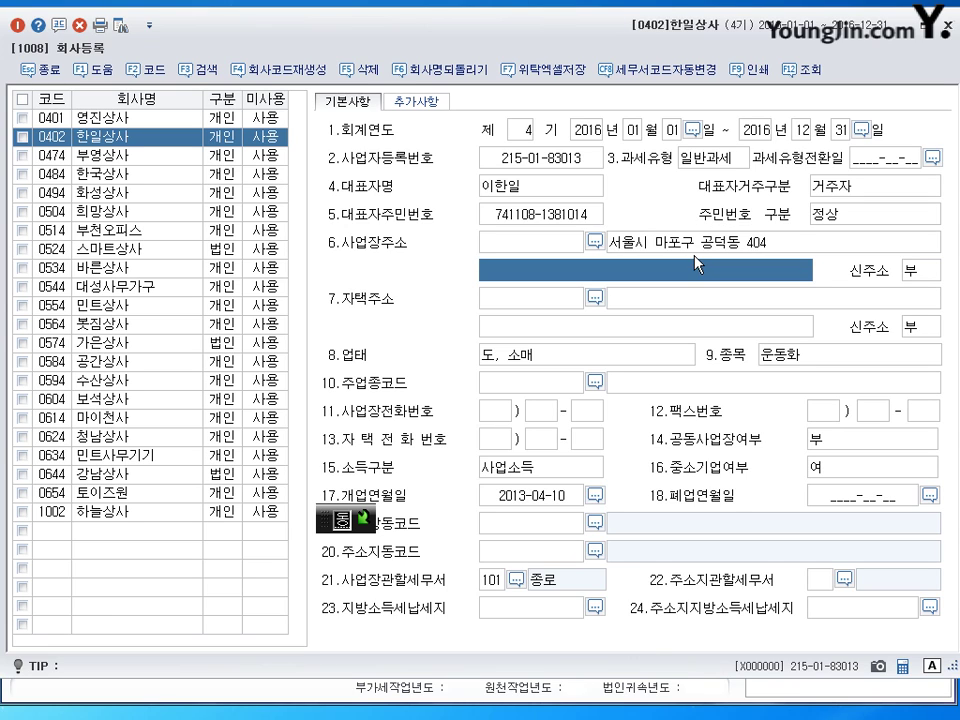
click(697, 243)
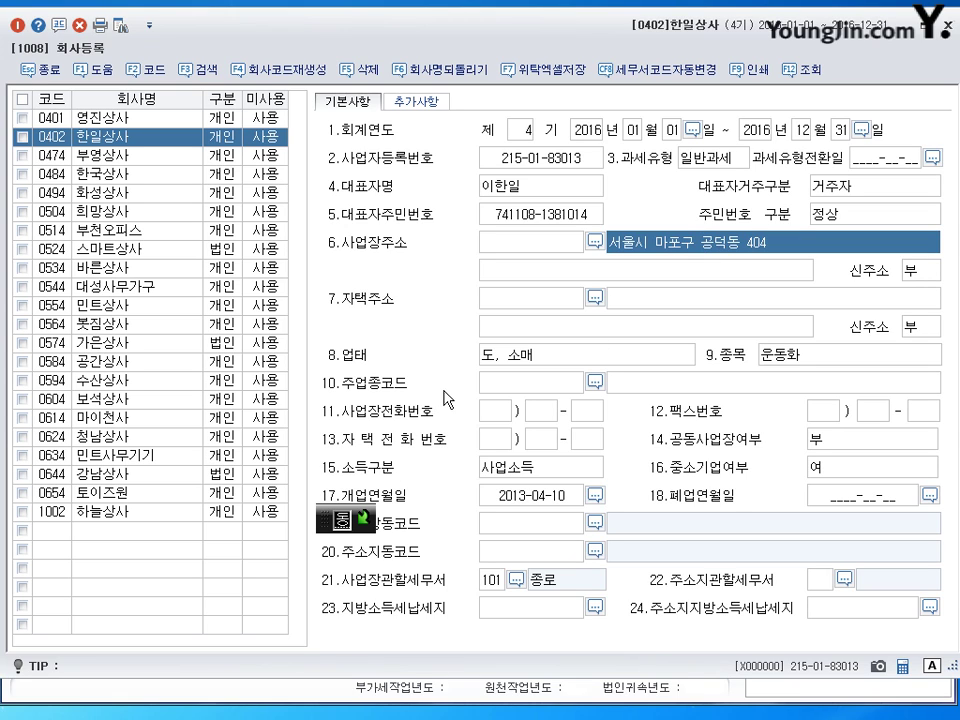
Check the 업태 of 한일상사 and change its 사업장관할세무서 to 105 마포 from the tax office list
click(514, 358)
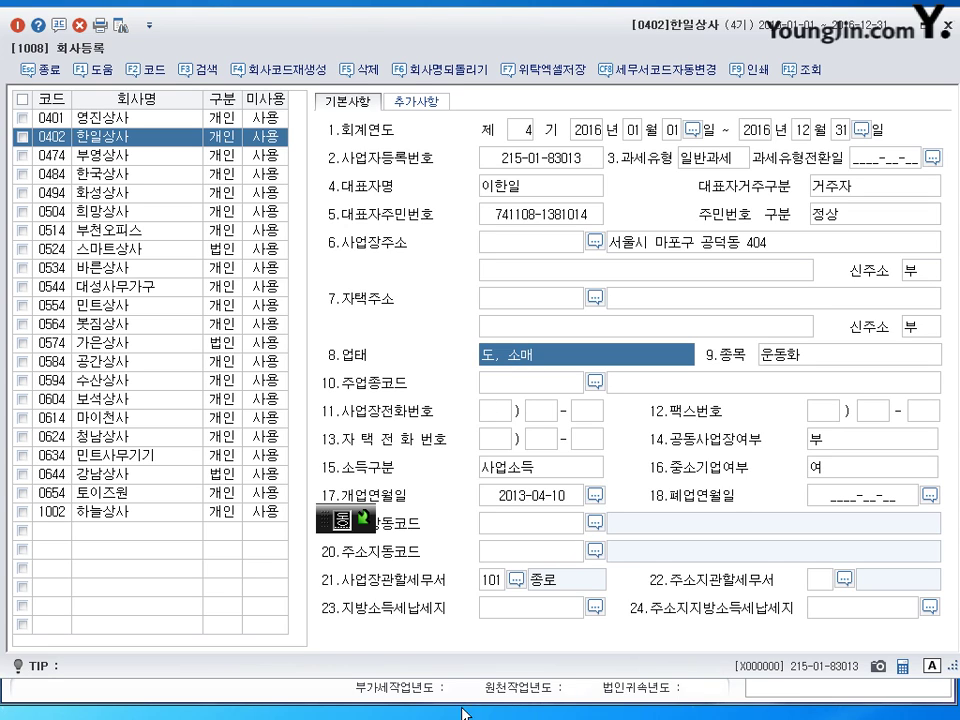
click(493, 579)
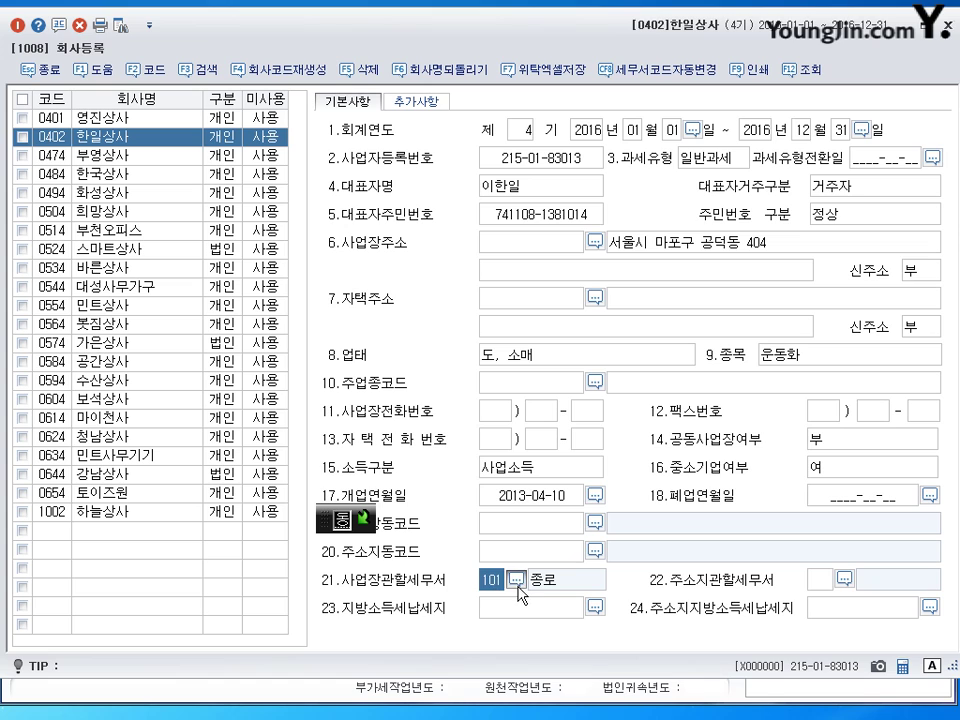
click(516, 580)
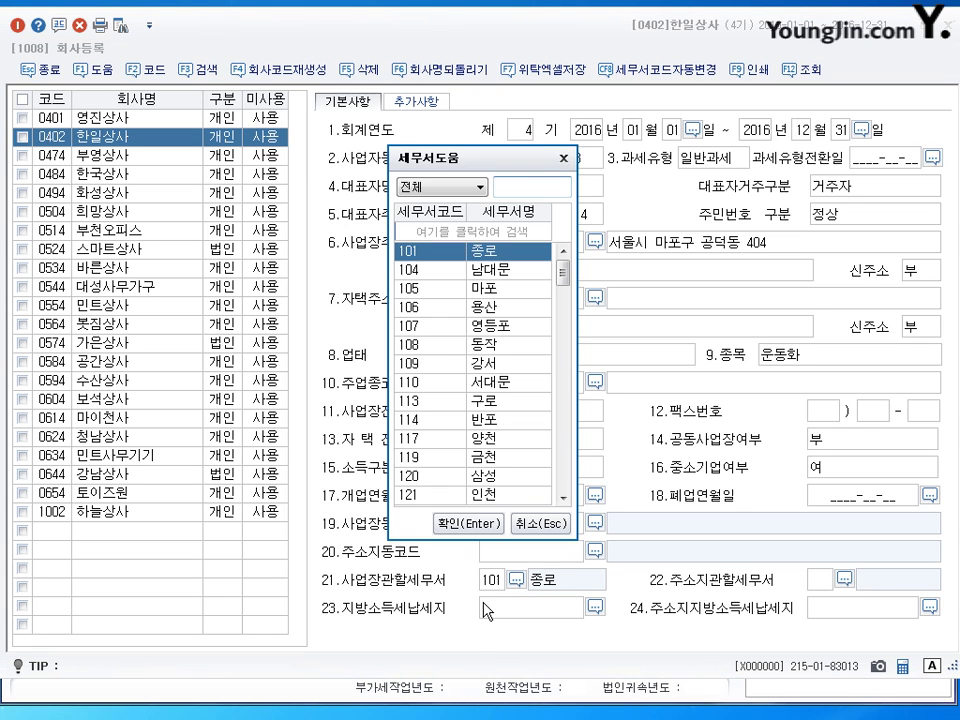
click(484, 289)
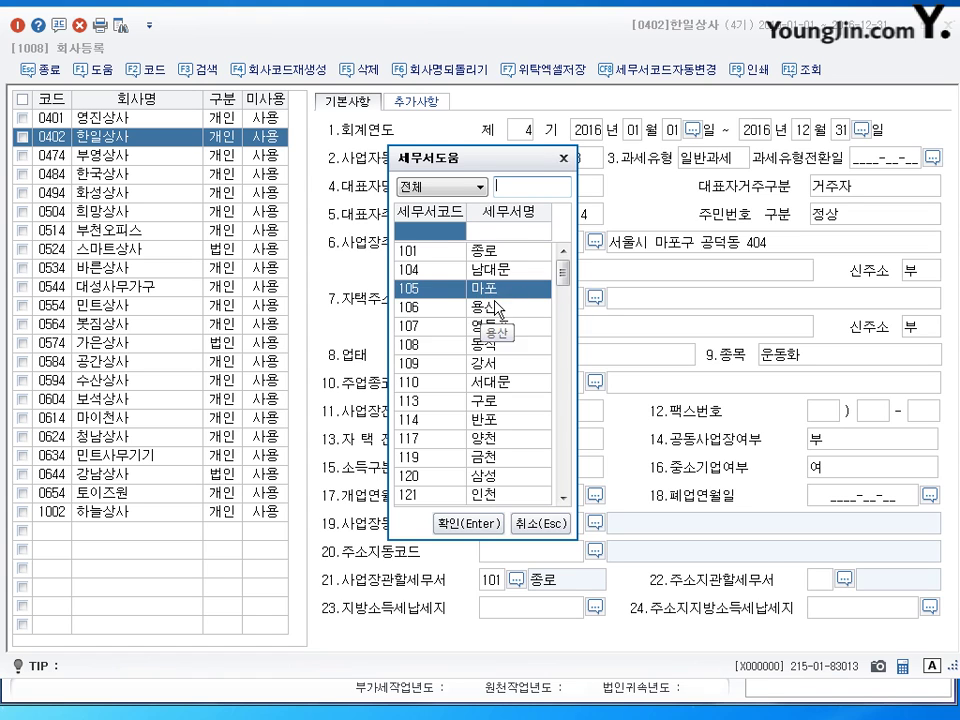
mouse_move(563, 272)
mouse_down()
mouse_move(564, 360)
mouse_move(564, 272)
mouse_up()
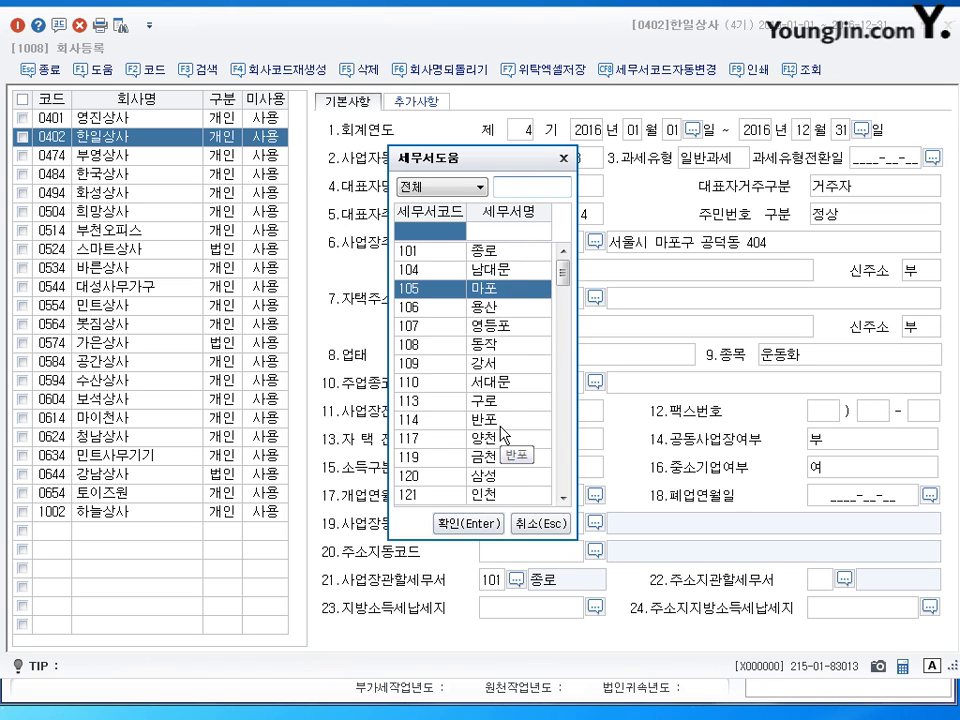
click(468, 523)
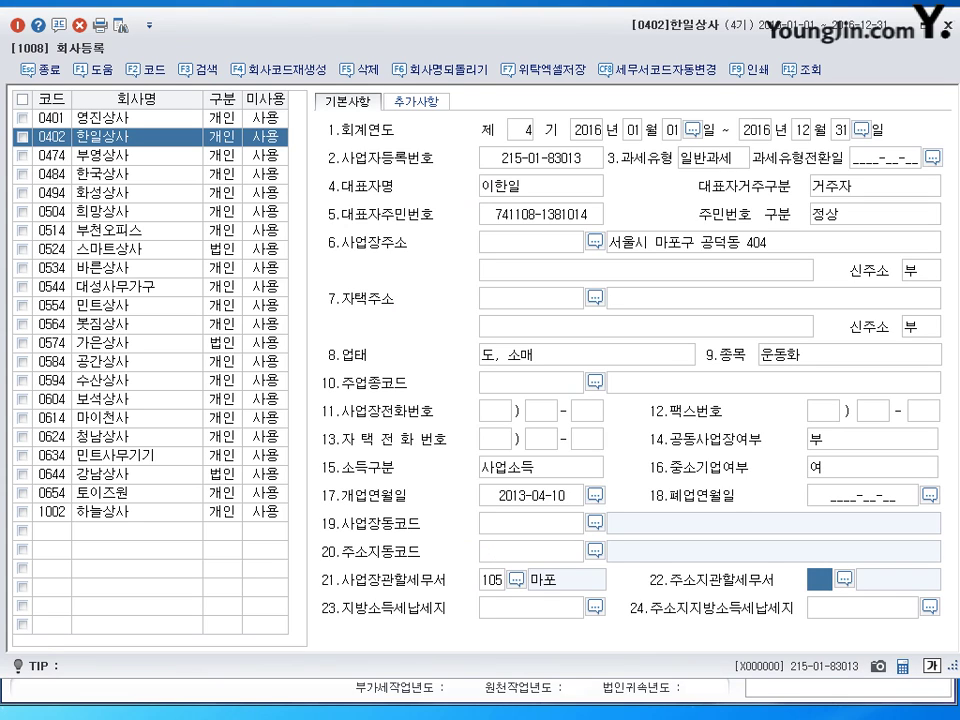
Complete the 한일상사 entry with both 지방소득세납세지 fields left blank, and reselect its record for review
click(530, 607)
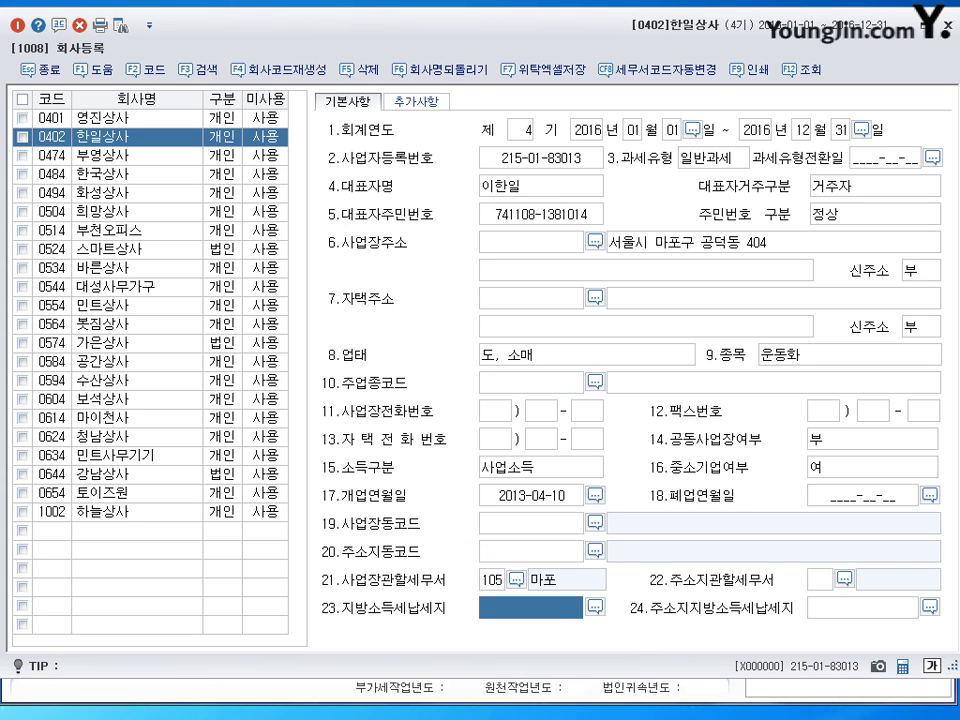
click(862, 607)
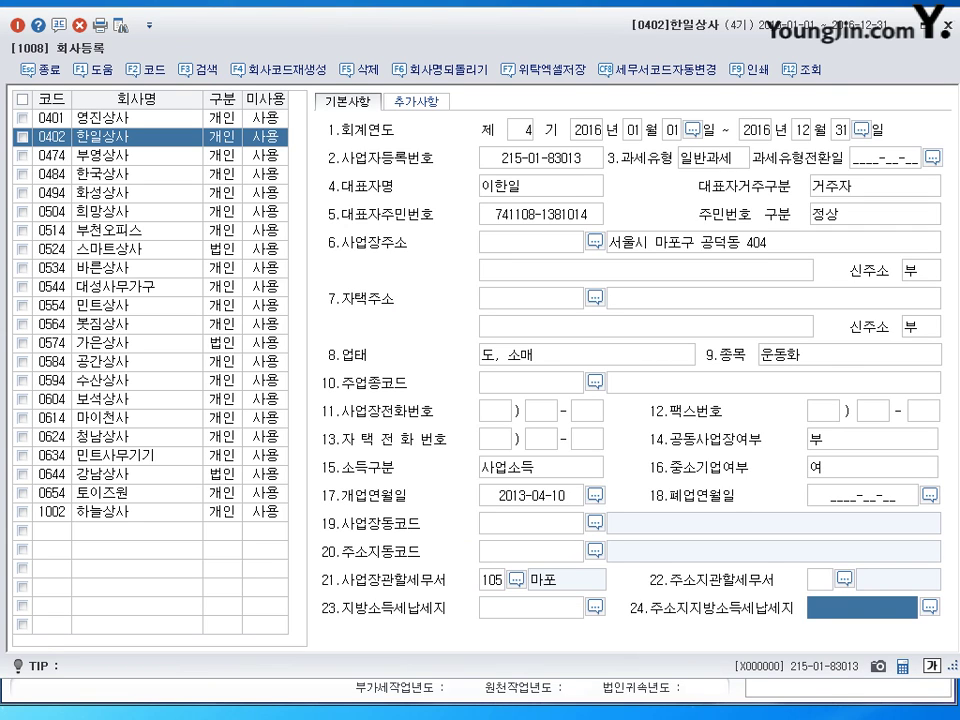
key(Return)
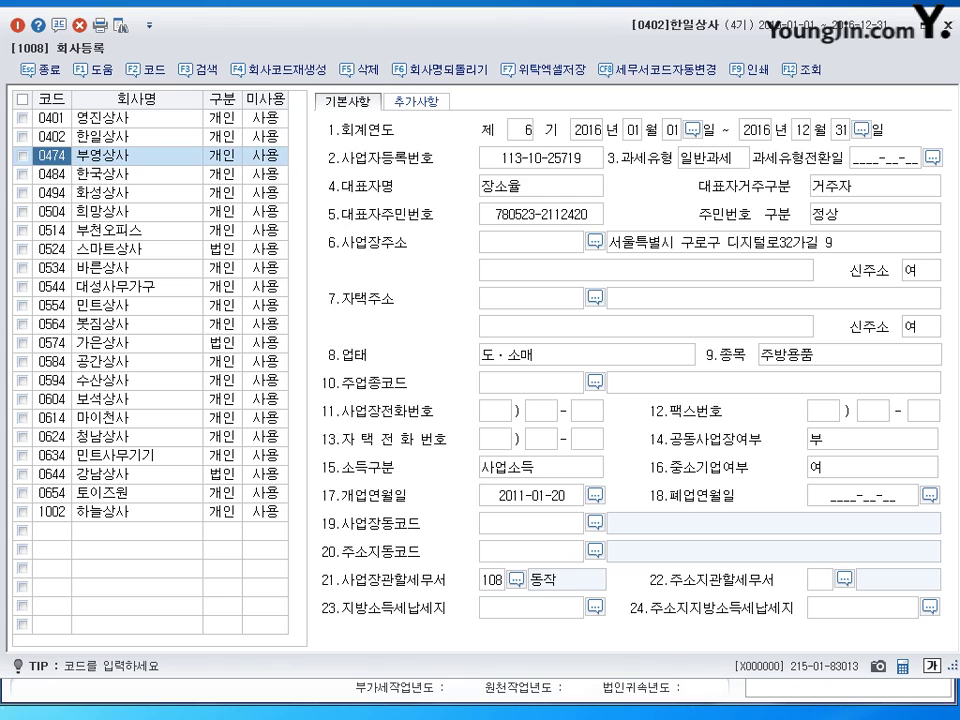
click(135, 136)
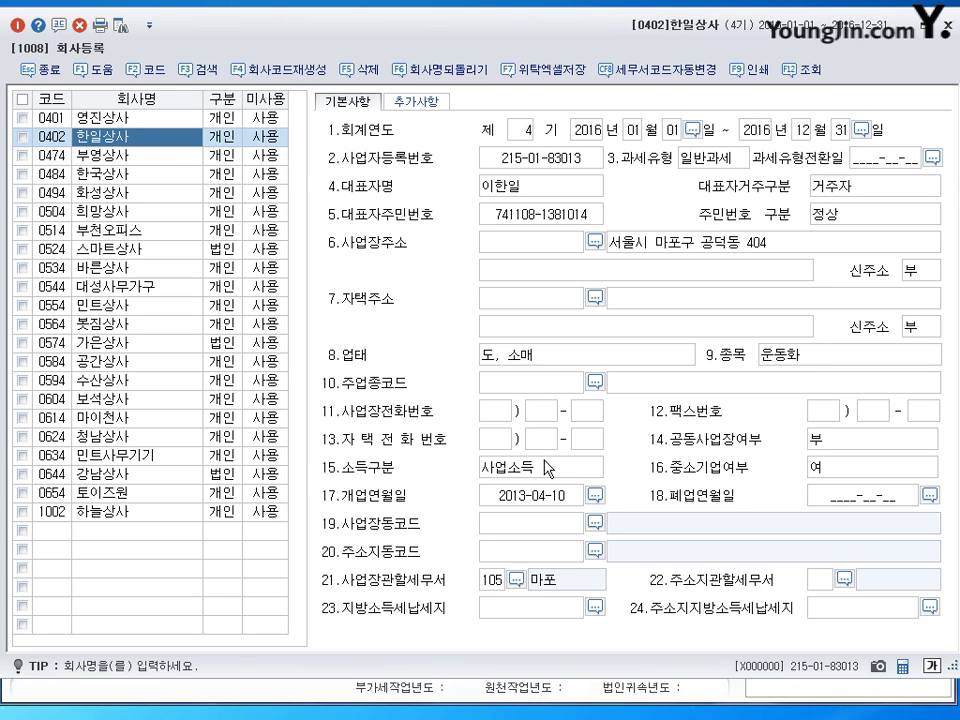